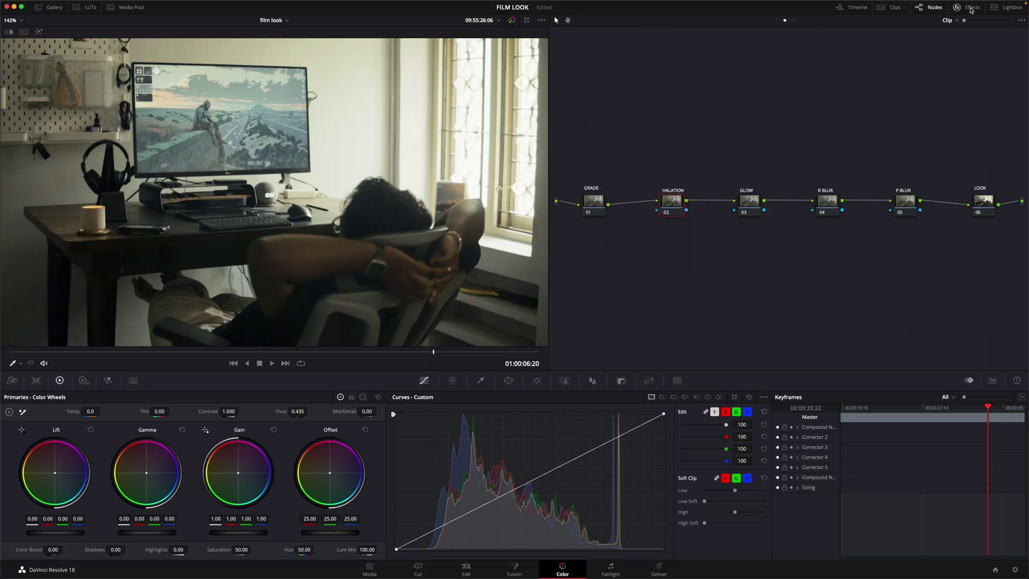
# Find the Edge Detect effect in the effects library and apply it to the HALATION node
pyautogui.click(971, 7)
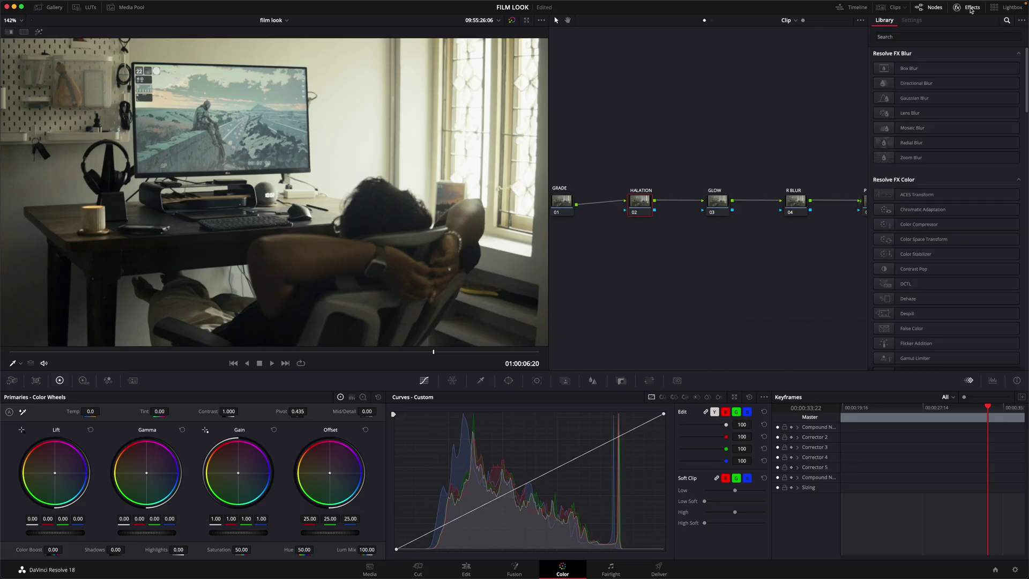
pyautogui.click(939, 36)
pyautogui.write('EDGE')
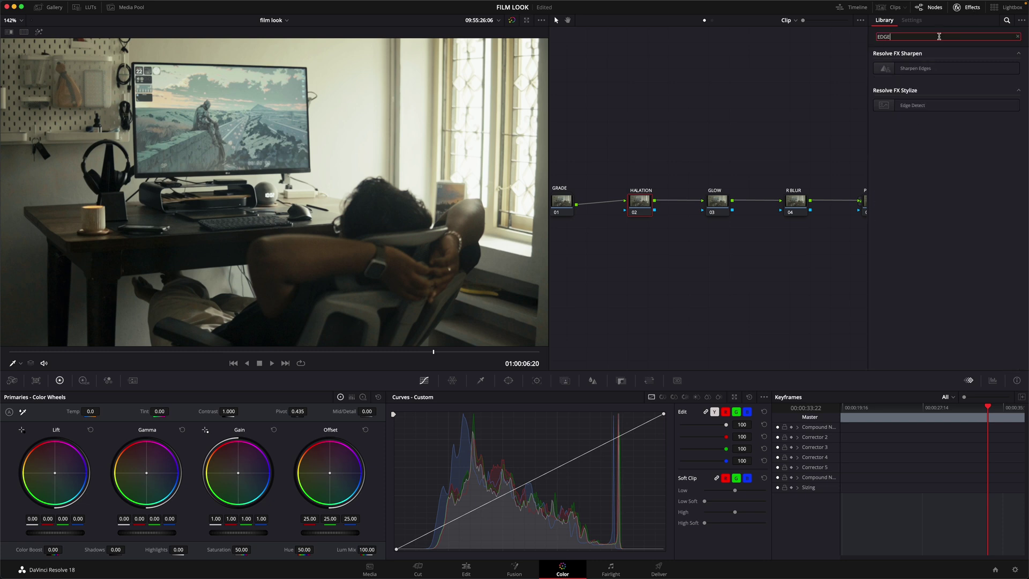
pyautogui.moveTo(889, 105); pyautogui.dragTo(638, 201)
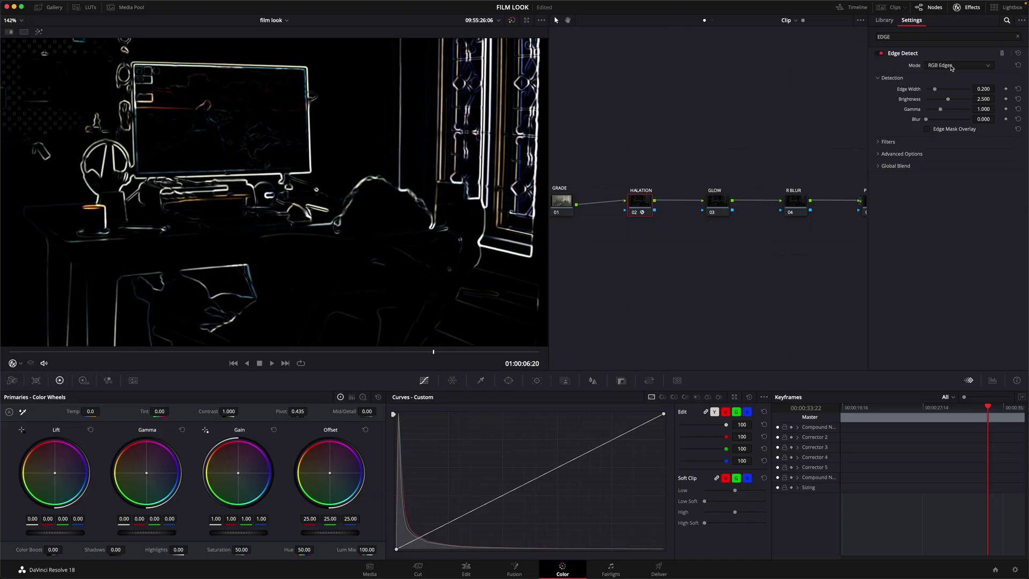
# Switch Edge Detect to Grayscale Edges and set its edge color to the Apple palette's Red
pyautogui.click(982, 65)
pyautogui.click(946, 85)
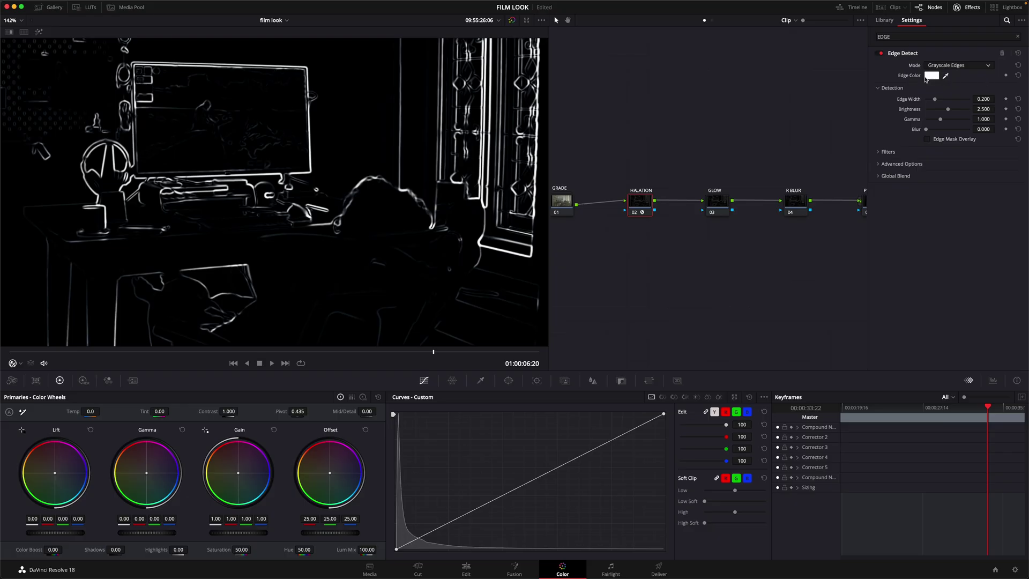
pyautogui.click(931, 76)
pyautogui.click(829, 237)
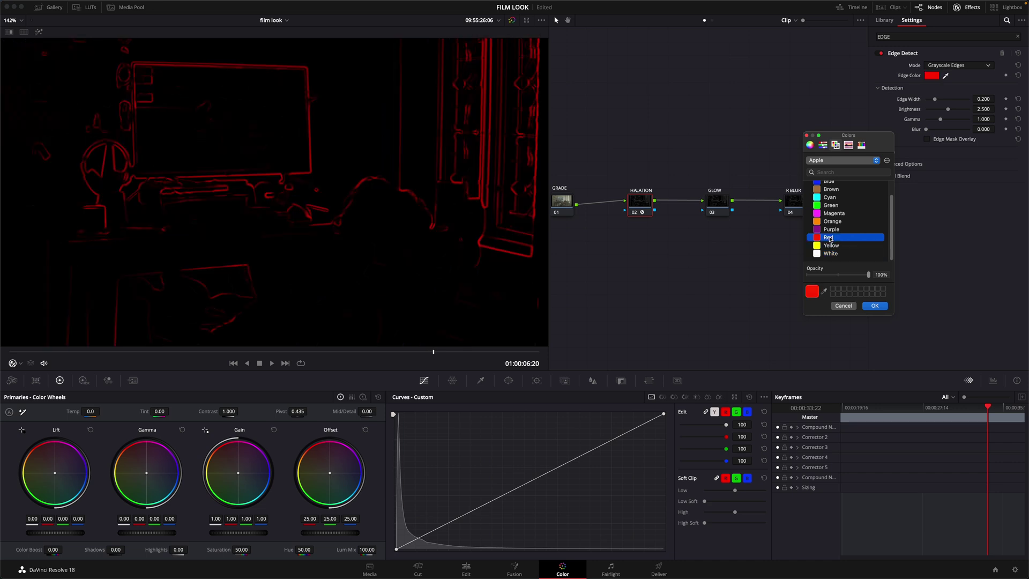
pyautogui.click(875, 306)
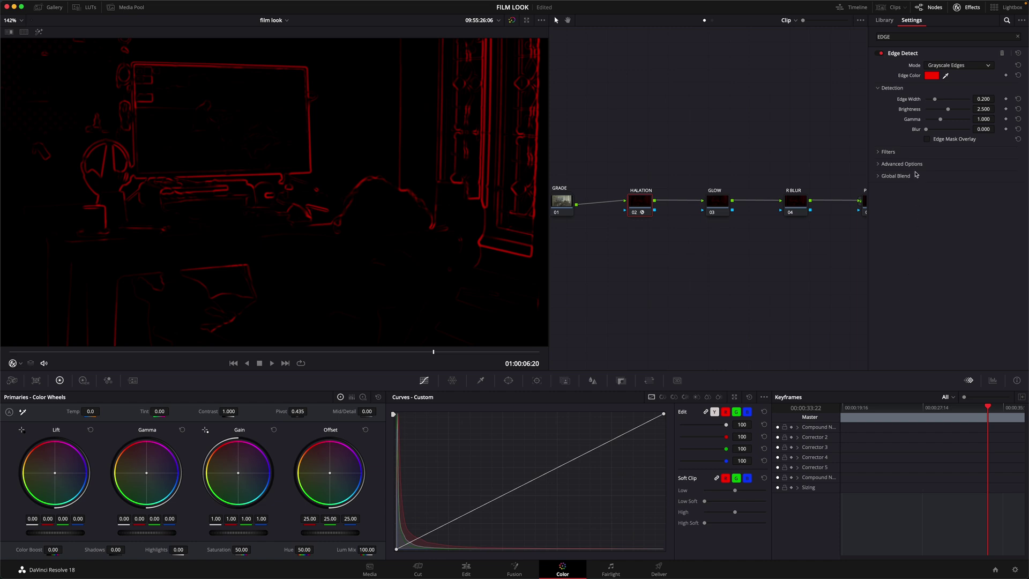
# Enable Edge Mask Overlay for Edge Detect and raise its Blur to about 0.156
pyautogui.click(928, 140)
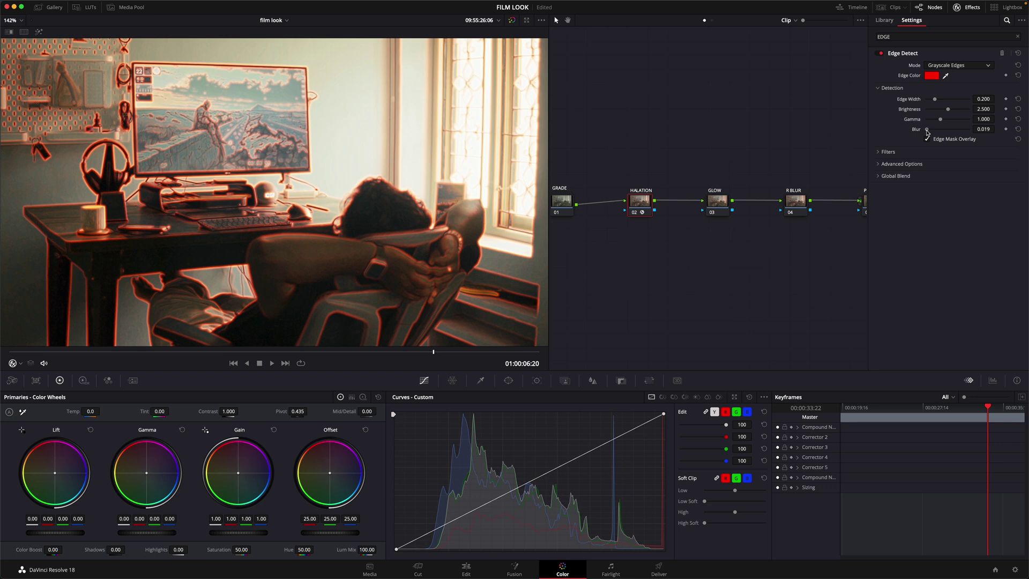
pyautogui.moveTo(927, 132); pyautogui.dragTo(934, 133)
# Narrow the HALATION node's HSL qualifier to hue Center 29.3 and Width 50.6, and show the qualified area as a highlight
pyautogui.click(487, 385)
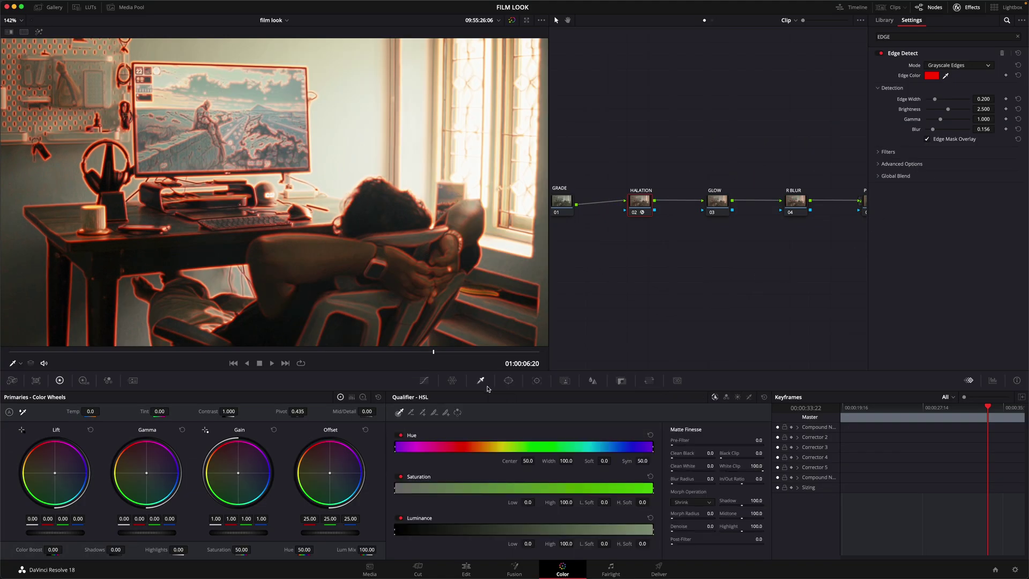
pyautogui.moveTo(391, 450); pyautogui.dragTo(512, 454)
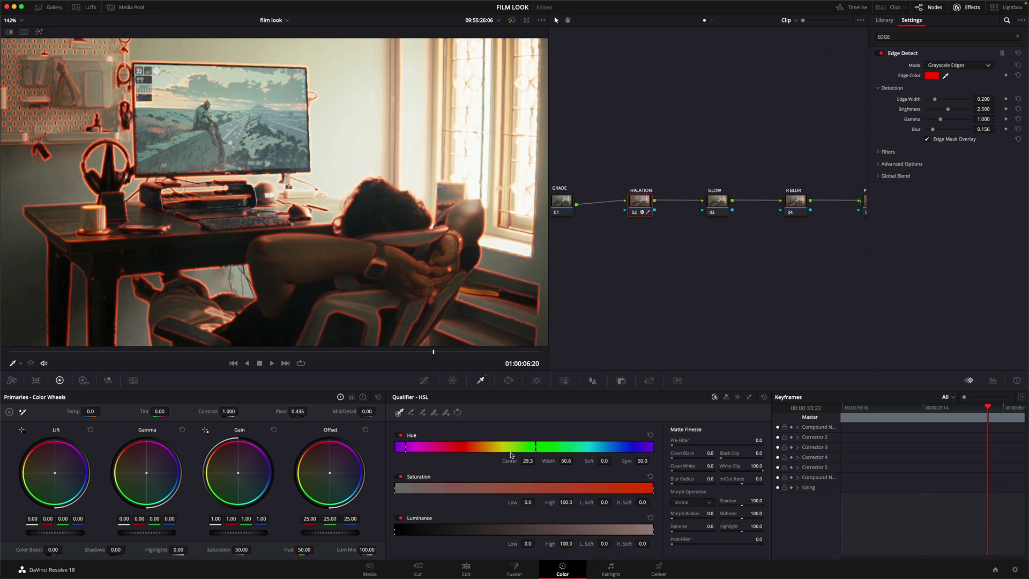
pyautogui.hotkey('shift', 'h')
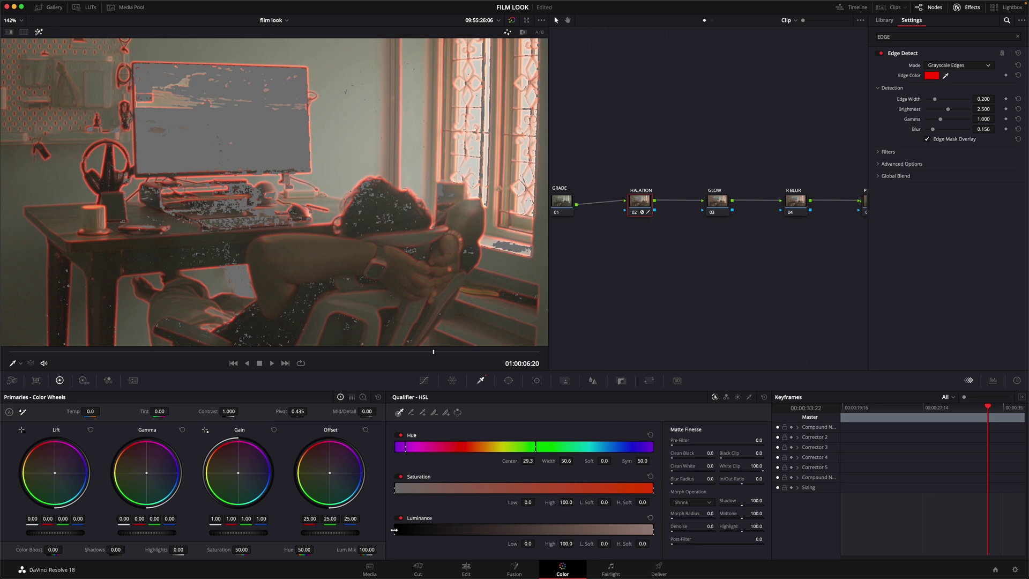
# Restrict the qualifier to highlights with luminance Low about 63.4, low softness about 7.5 and Clean White 13.4, and turn off the highlight view
pyautogui.moveTo(396, 531); pyautogui.dragTo(557, 528)
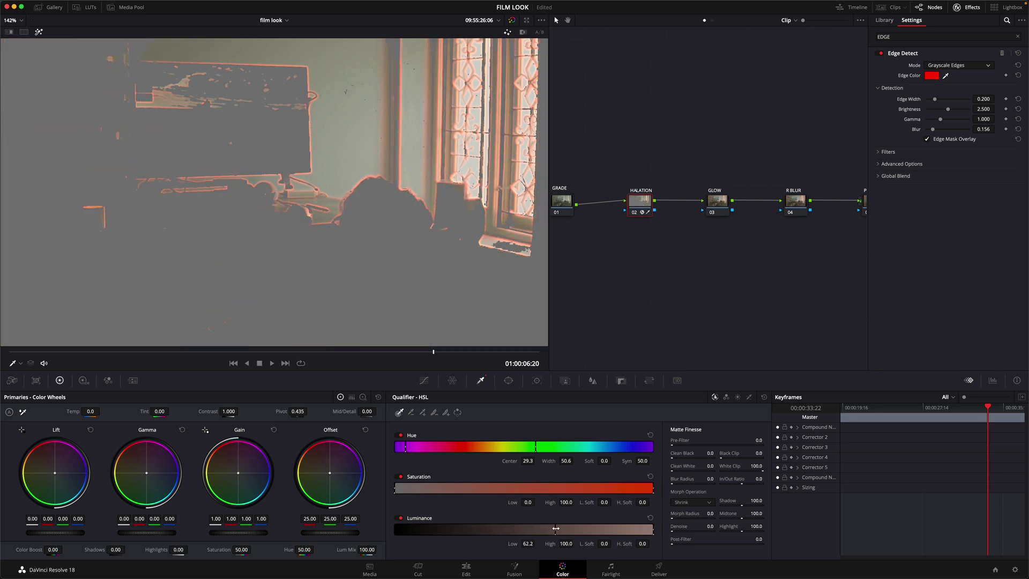
pyautogui.moveTo(555, 528); pyautogui.dragTo(633, 547)
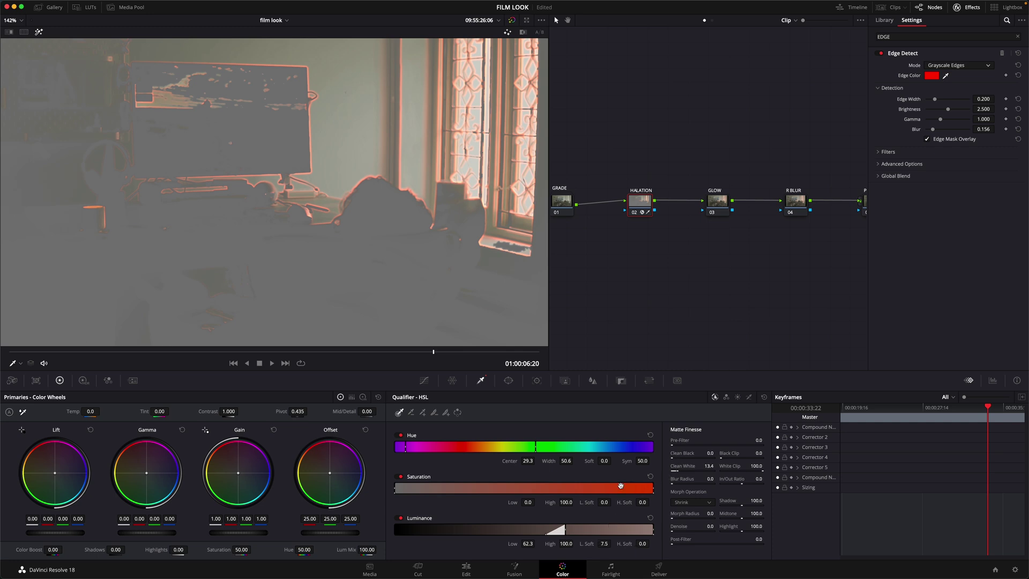
pyautogui.moveTo(565, 528)
pyautogui.mouseDown()
pyautogui.moveTo(526, 530)
pyautogui.moveTo(569, 534)
pyautogui.mouseUp()
pyautogui.hotkey('shift', 'h')
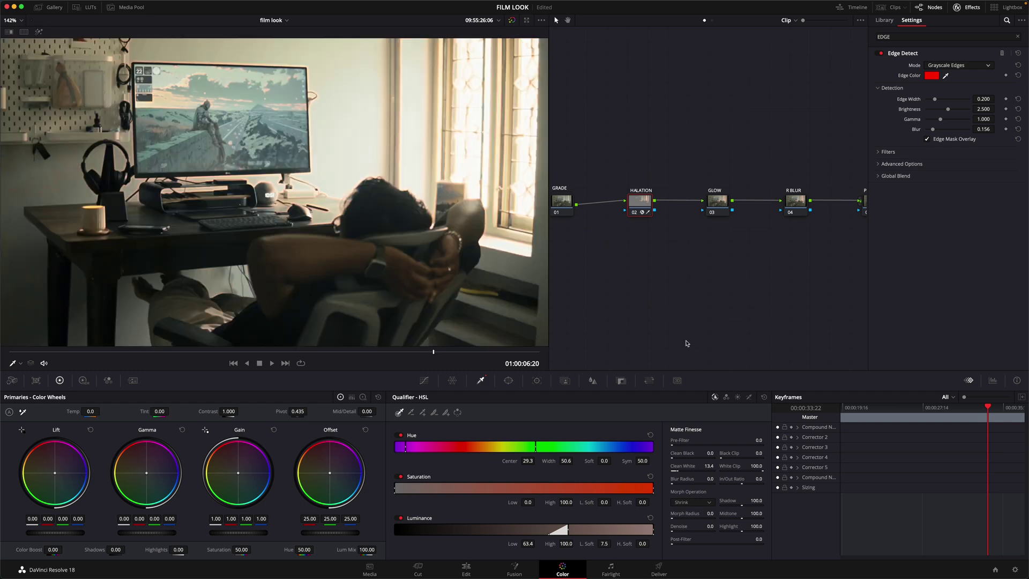
# Compare the halation without the qualifier by resetting it and undoing the reset, and inspect the qualified result up close
pyautogui.click(764, 398)
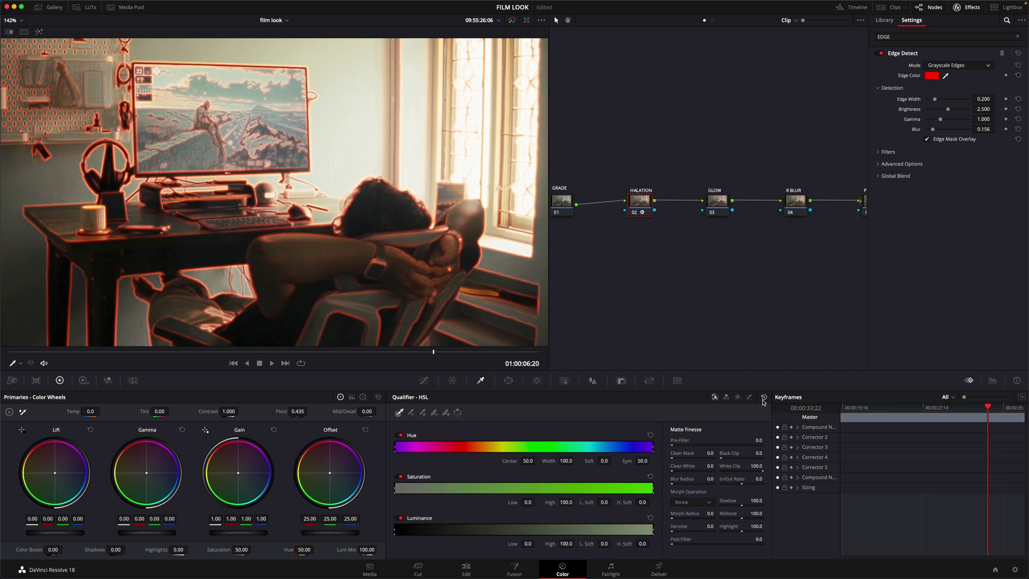
pyautogui.hotkey('ctrl', 'z')
pyautogui.scroll(5, 340, 175)
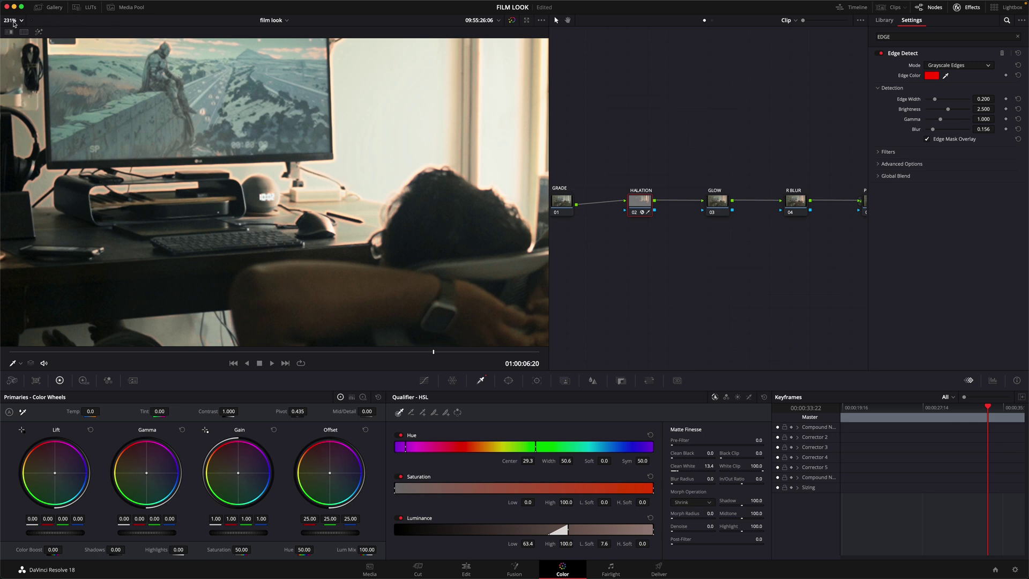
pyautogui.hotkey('shift', 'z')
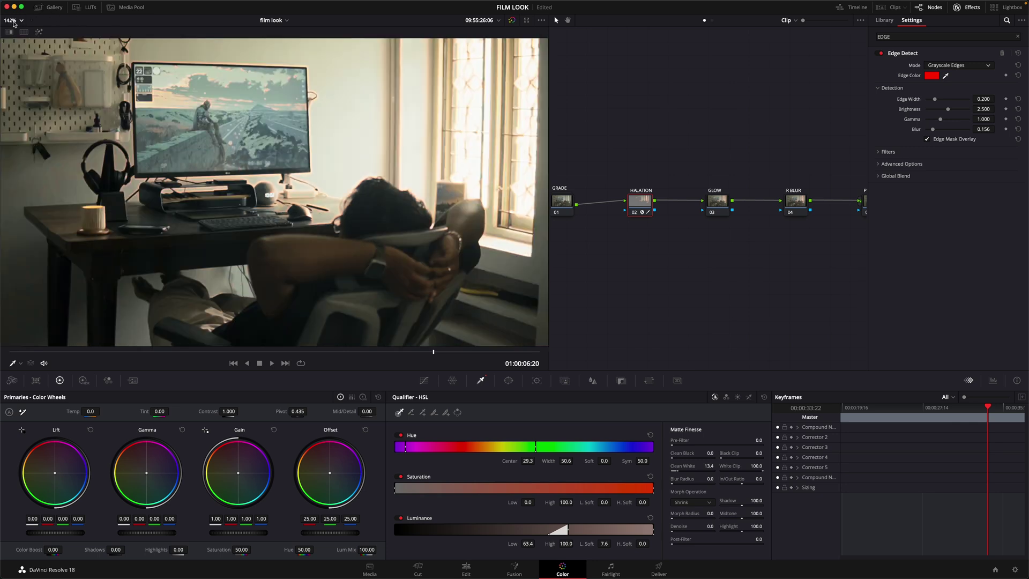
# Lower the Global Blend of Edge Detect on the HALATION node to 0.220
pyautogui.click(946, 177)
pyautogui.moveTo(951, 190)
pyautogui.mouseDown()
pyautogui.moveTo(909, 191)
pyautogui.moveTo(959, 192)
pyautogui.moveTo(910, 194)
pyautogui.moveTo(936, 194)
pyautogui.mouseUp()
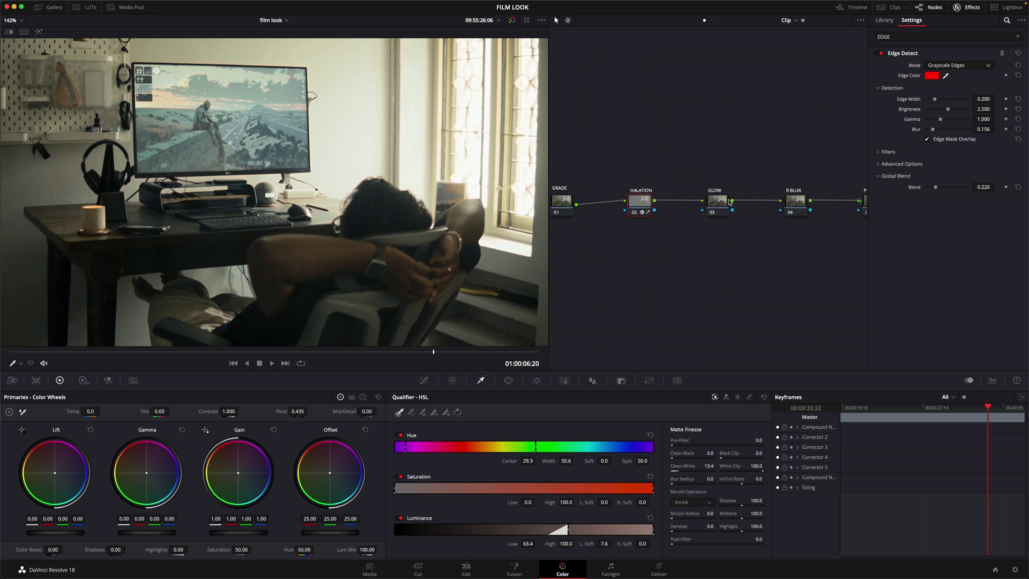
# Search the effects library for Glow and apply it to the GLOW node
pyautogui.click(716, 211)
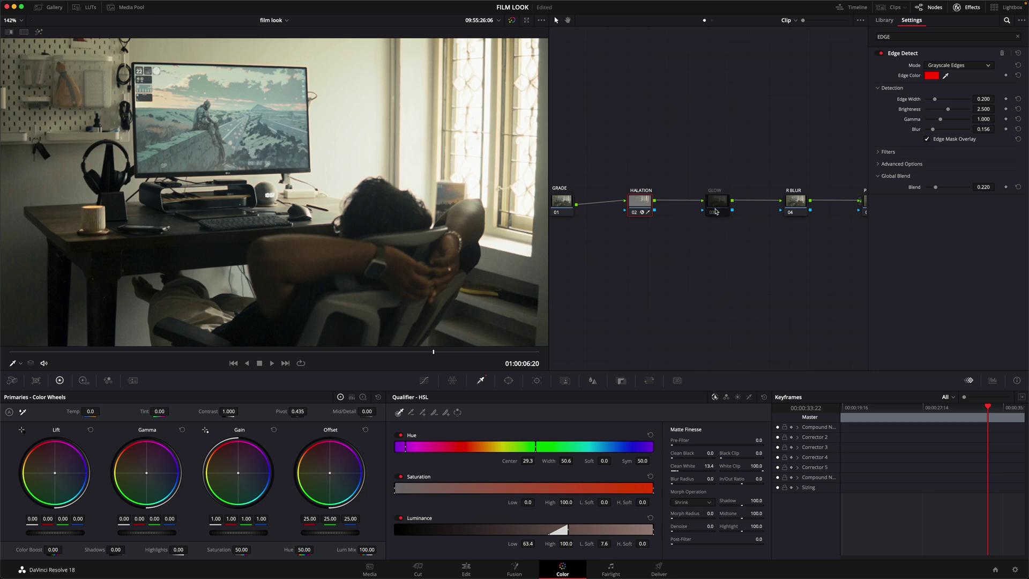
pyautogui.click(715, 212)
pyautogui.click(884, 20)
pyautogui.click(1008, 37)
pyautogui.write('GLOW')
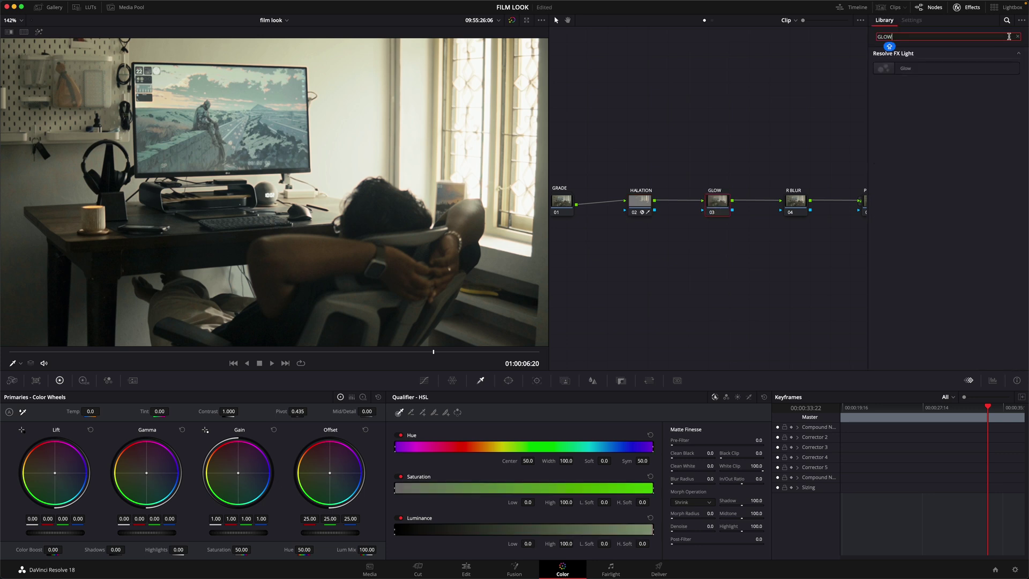
pyautogui.moveTo(905, 68); pyautogui.dragTo(718, 209)
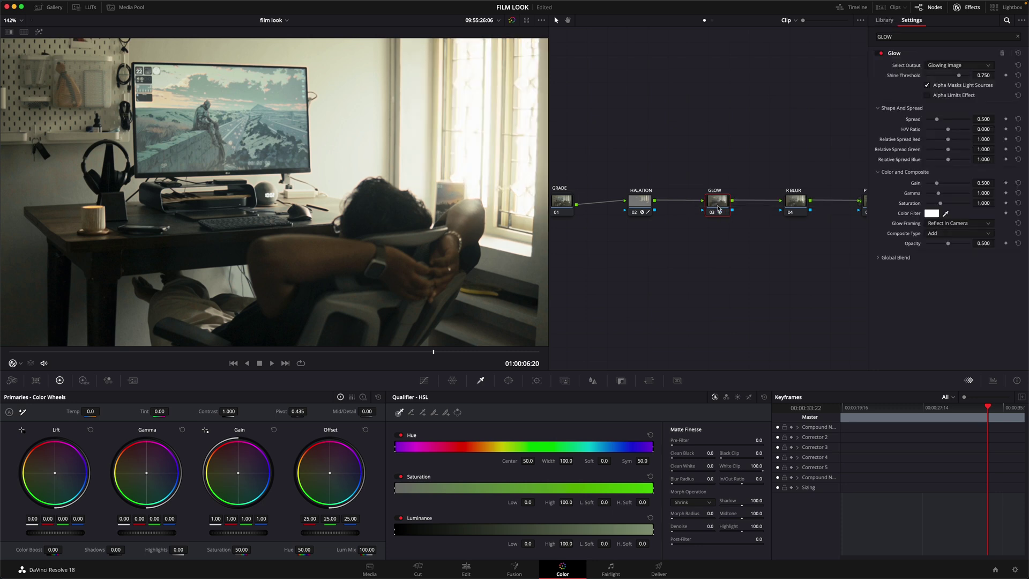
# Compare the shot with and without the default Glow effect by toggling the GLOW node
pyautogui.click(718, 209)
pyautogui.click(718, 209)
pyautogui.click(718, 209)
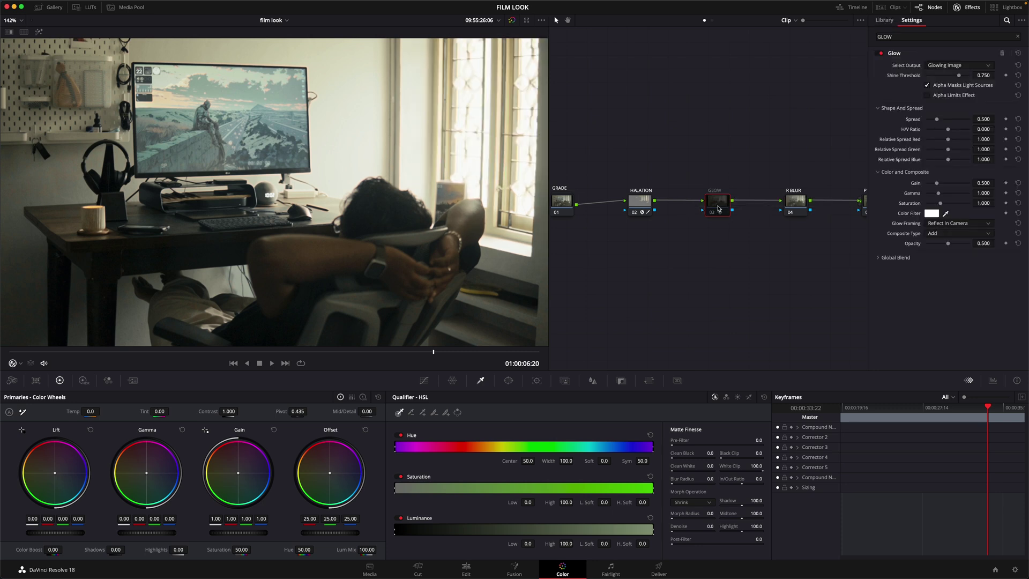
pyautogui.click(718, 209)
pyautogui.click(718, 209)
pyautogui.click(718, 209)
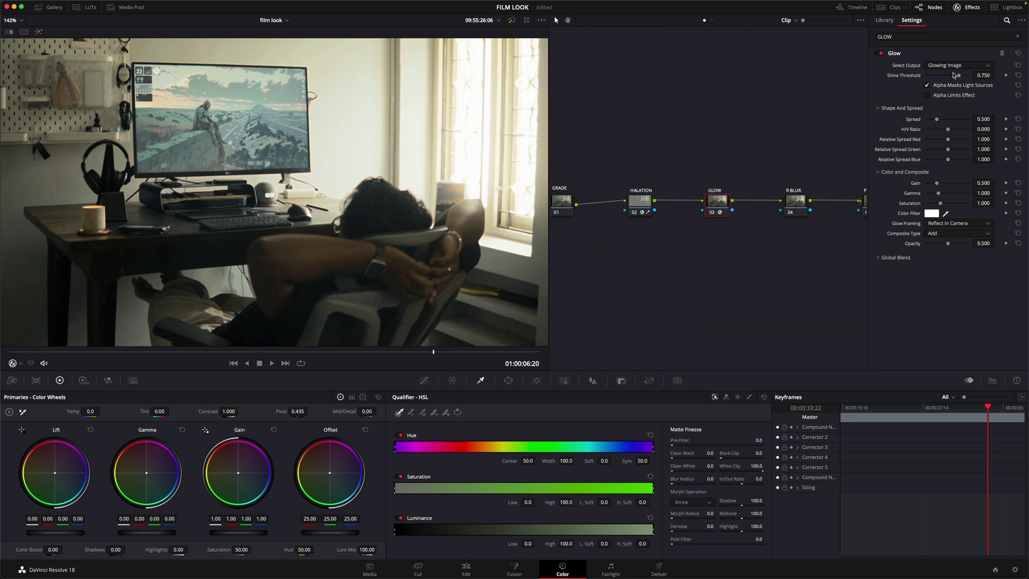
# Set the Glow's Shine Threshold to 0.000 and its Composite Type to Softlight
pyautogui.moveTo(960, 77); pyautogui.dragTo(892, 82)
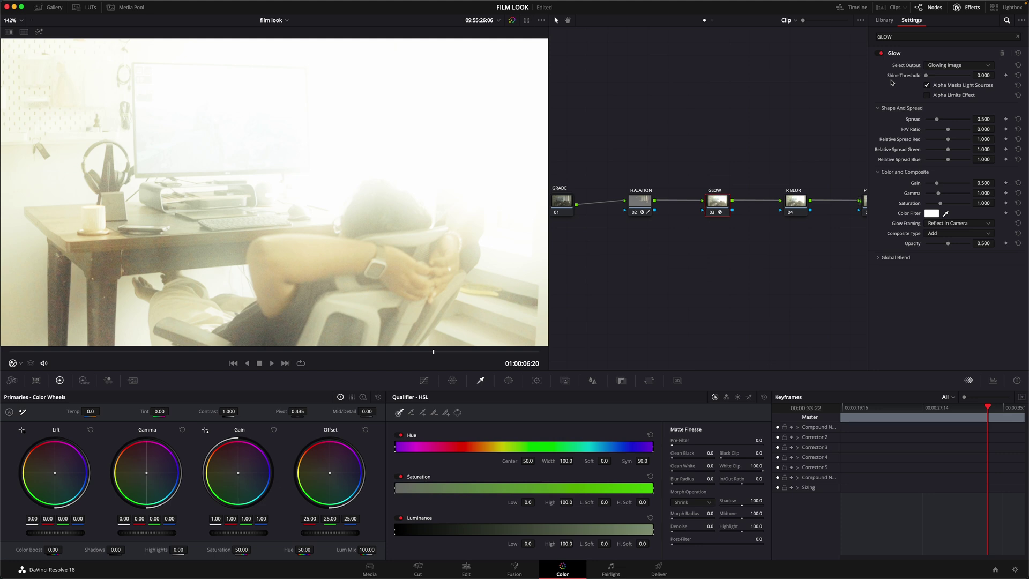
pyautogui.click(963, 236)
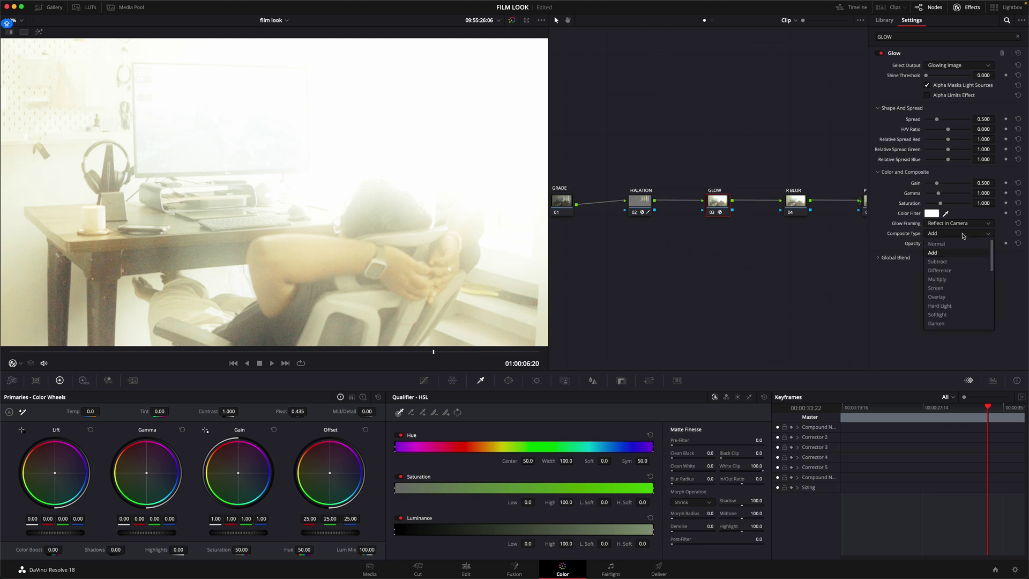
pyautogui.press('Down')
pyautogui.press('Down')
pyautogui.press('Down')
pyautogui.press('Down')
pyautogui.press('Down')
pyautogui.press('Down')
pyautogui.press('Down')
pyautogui.press('Return')
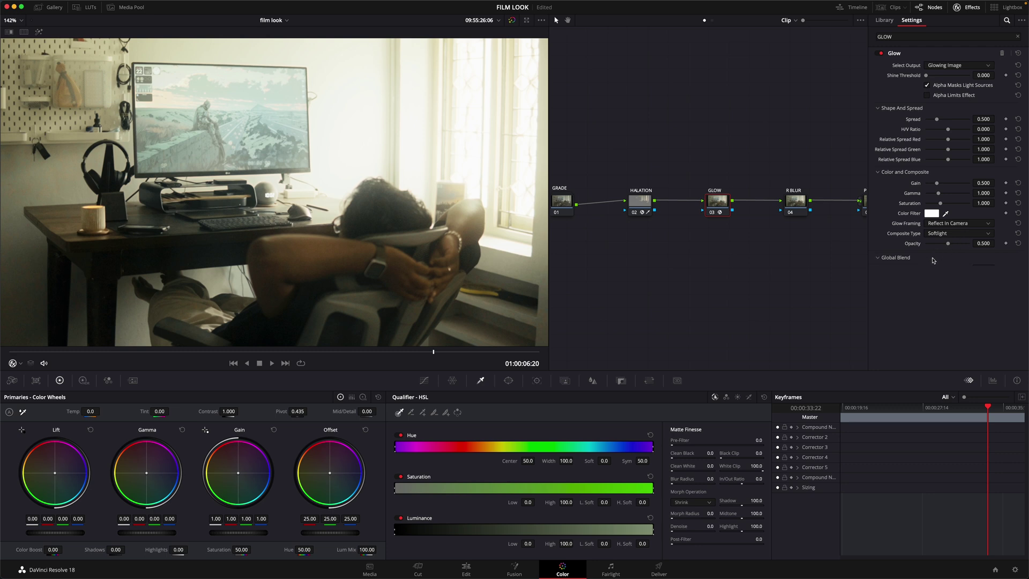
# Lower the Glow's Global Blend to about 0.257 and compare the shot with the GLOW node off and on
pyautogui.moveTo(962, 270); pyautogui.dragTo(936, 280)
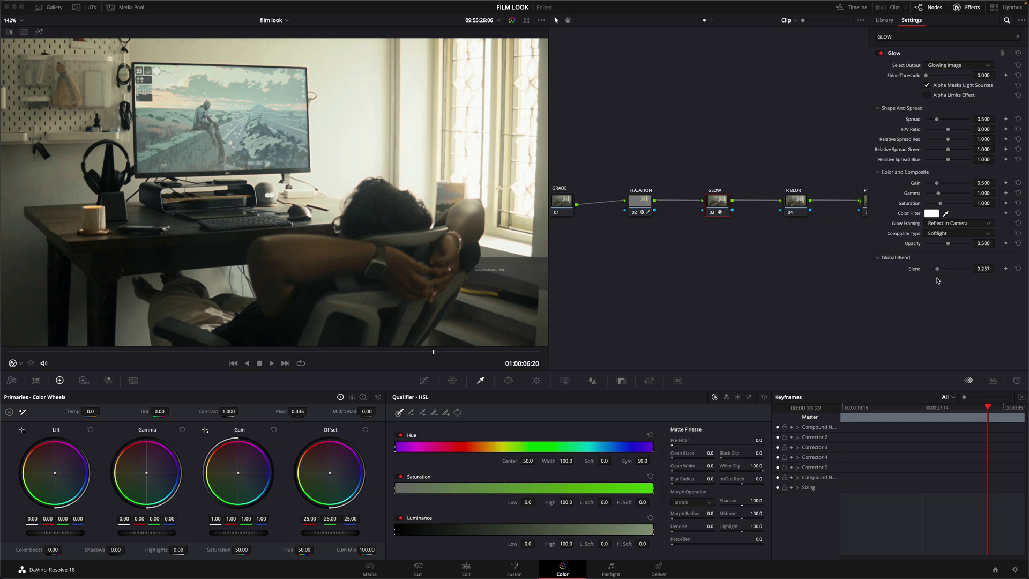
pyautogui.press('super+d')
pyautogui.press('super+d')
pyautogui.press('super+d')
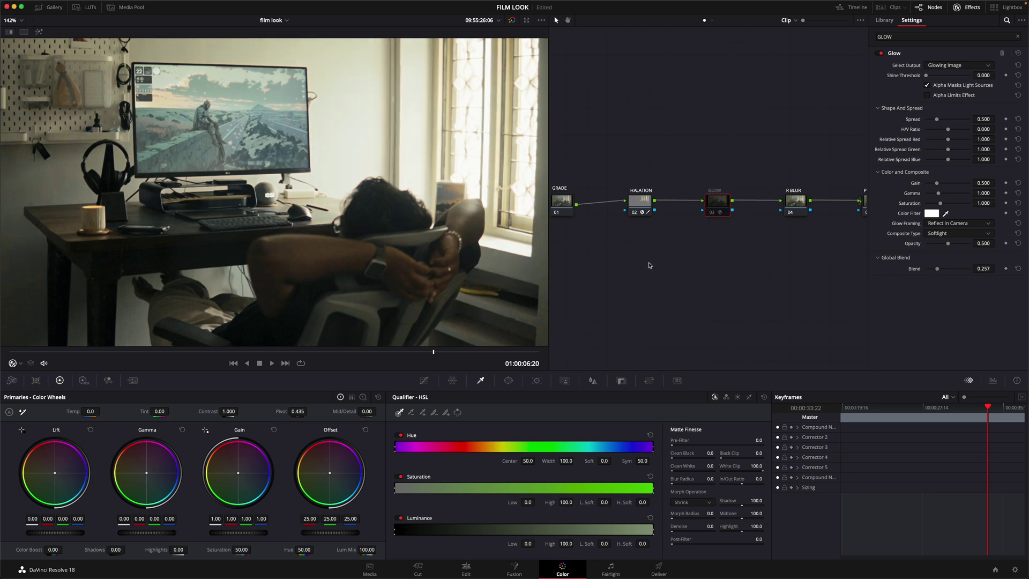
pyautogui.press('super+d')
pyautogui.press('super+d')
pyautogui.press('super+d')
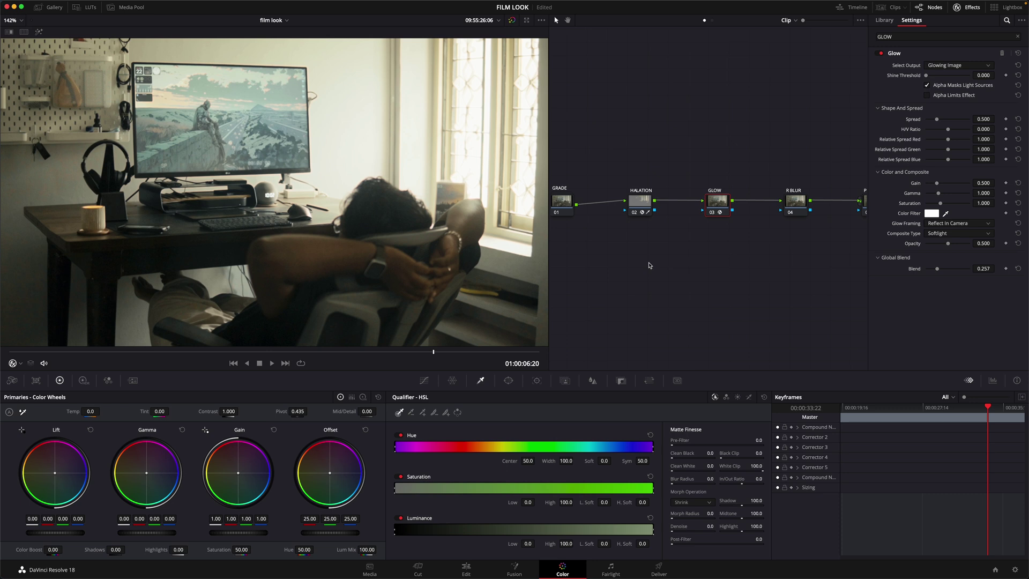
# Find the Radial Blur effect in the library and apply it to the R BLUR node
pyautogui.click(797, 204)
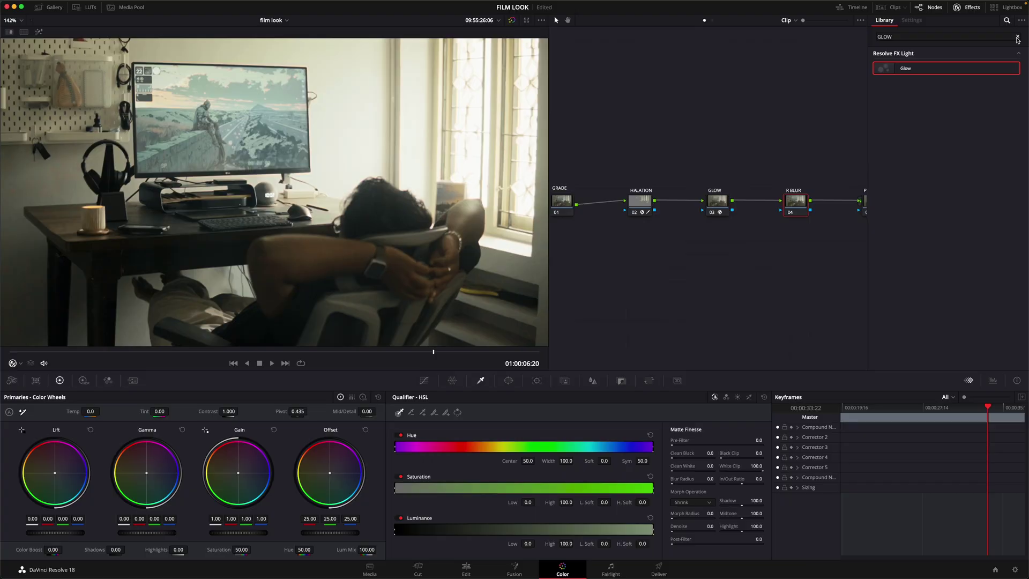
pyautogui.press('BackSpace')
pyautogui.write('ADIA')
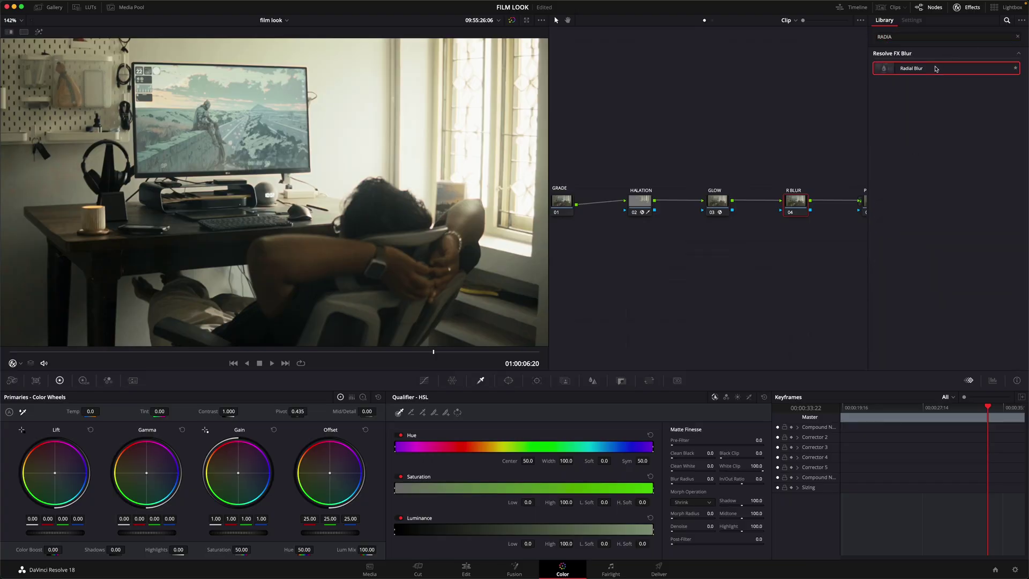
pyautogui.moveTo(905, 69); pyautogui.dragTo(800, 202)
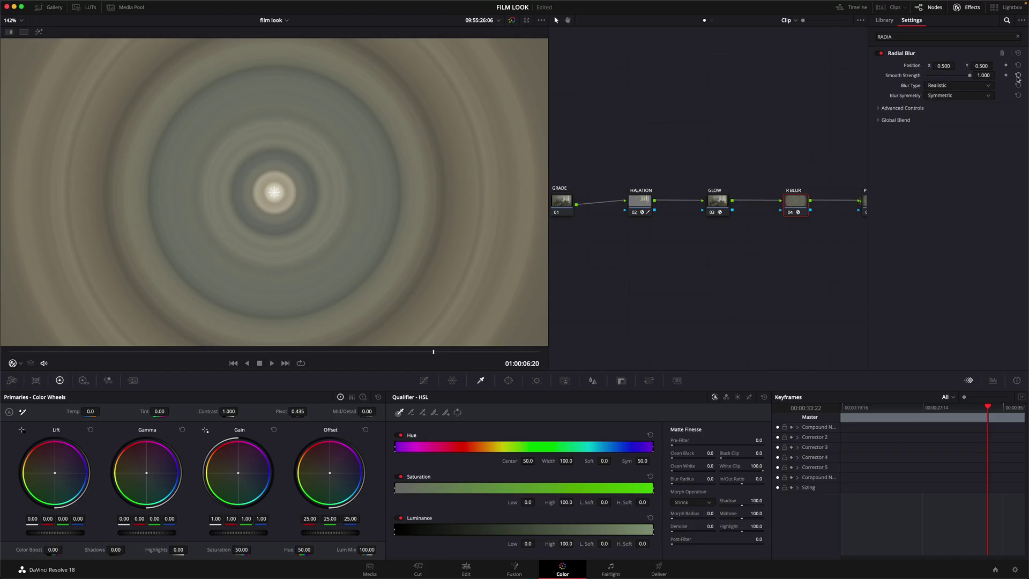
# Try a Radial Blur Smooth Strength of about 0.202 and reset it to the default 0.400
pyautogui.click(1017, 76)
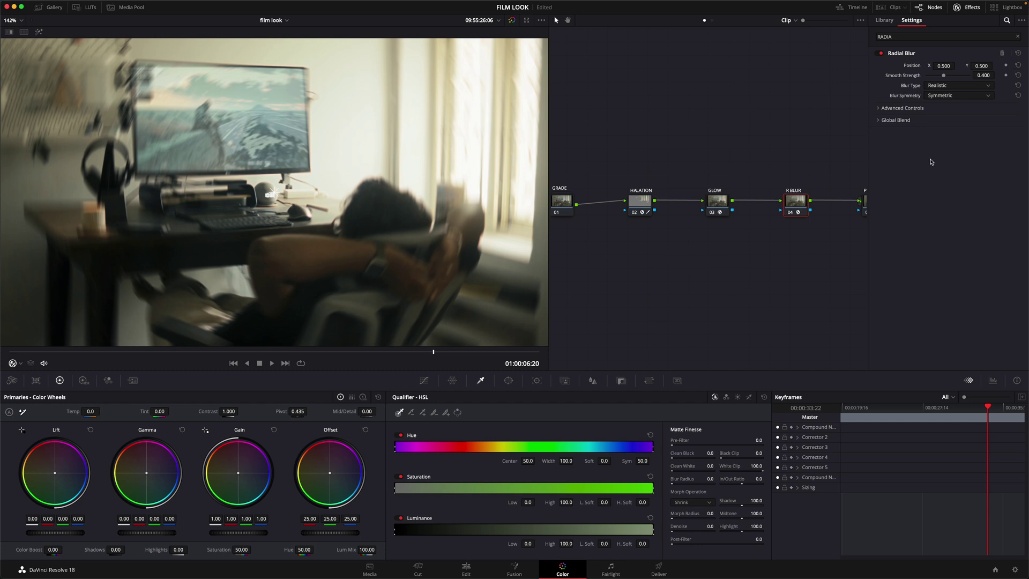
pyautogui.moveTo(943, 78); pyautogui.dragTo(936, 78)
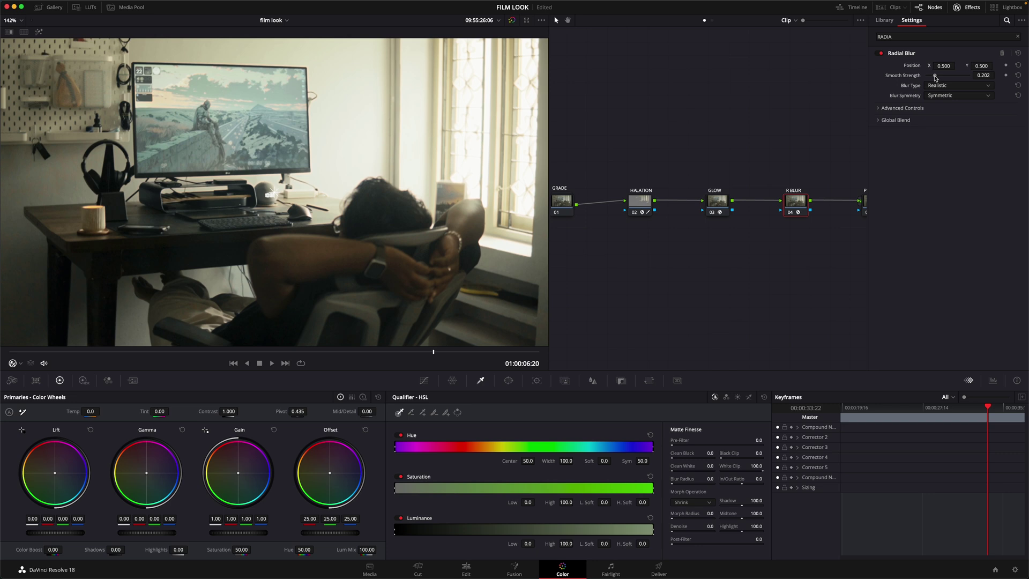
pyautogui.click(1018, 76)
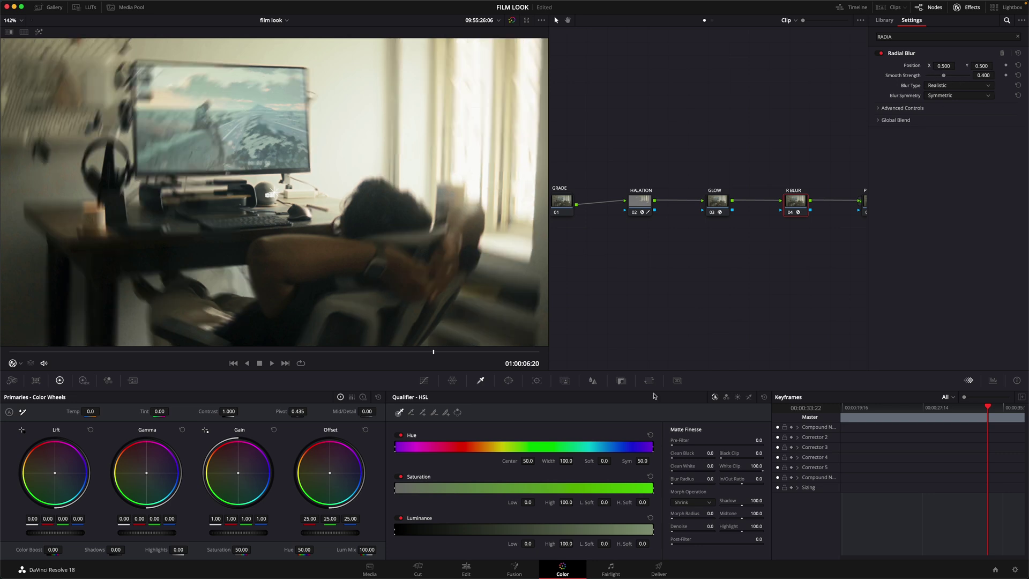
# Add a circle window to the R BLUR node, enlarged around the frame's center to size about 60, aspect about 50 and softness about 7.7
pyautogui.click(509, 380)
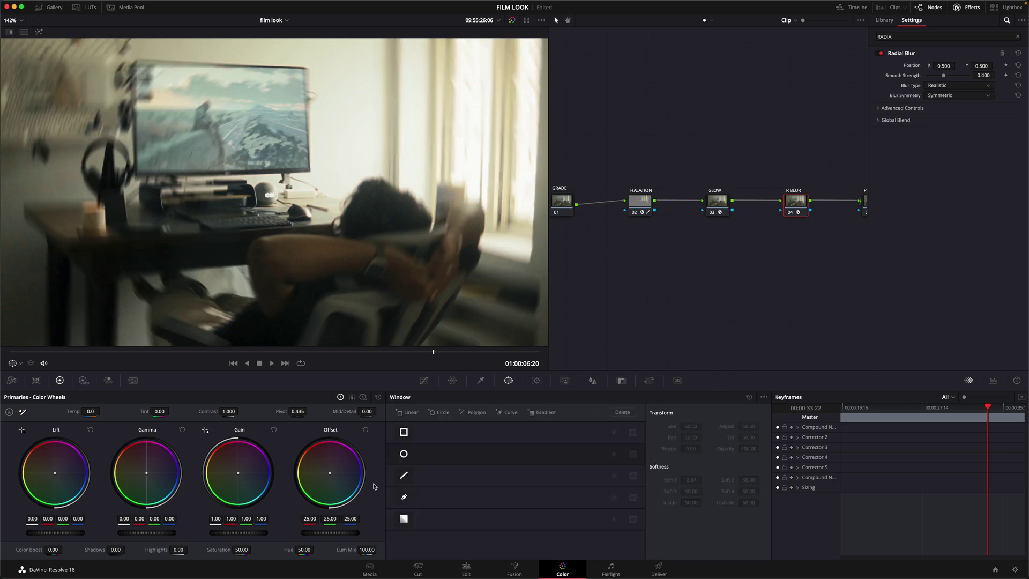
pyautogui.click(403, 454)
pyautogui.scroll(-2, 263, 212)
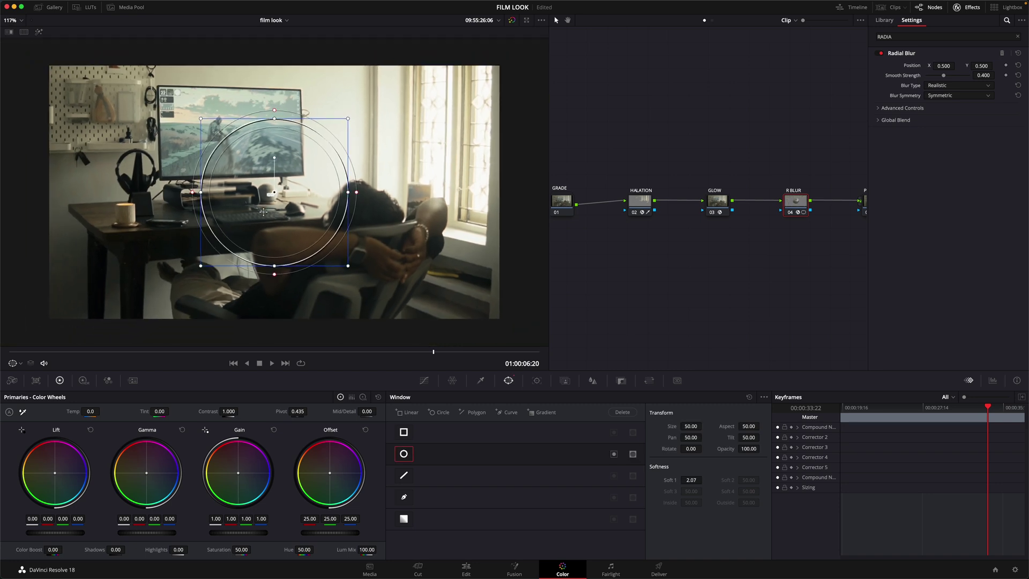
pyautogui.moveTo(269, 200)
pyautogui.mouseDown()
pyautogui.moveTo(293, 197)
pyautogui.moveTo(287, 205)
pyautogui.moveTo(275, 195)
pyautogui.mouseUp()
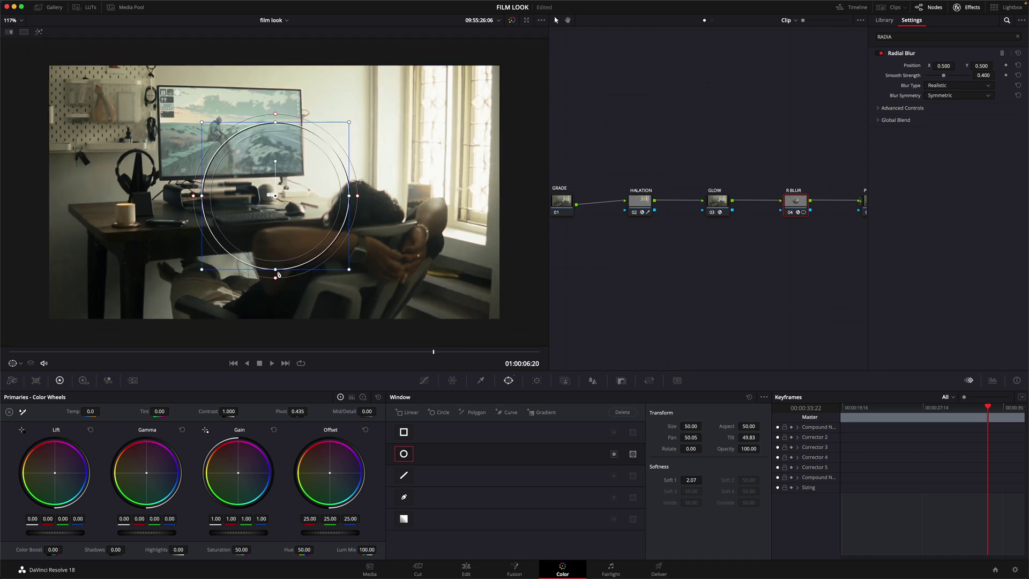
pyautogui.moveTo(278, 273); pyautogui.dragTo(278, 332)
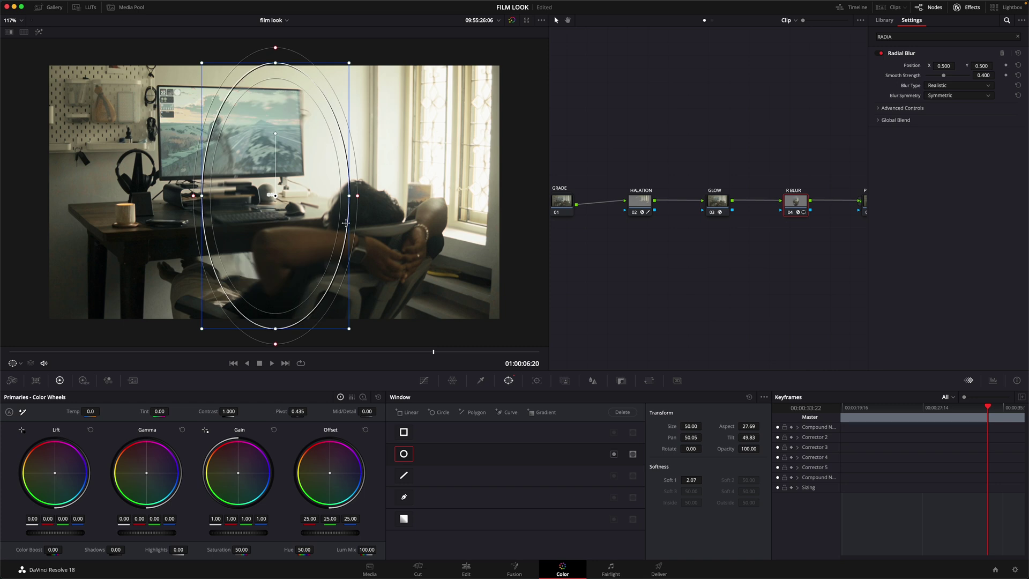
pyautogui.moveTo(349, 196); pyautogui.dragTo(410, 201)
pyautogui.scroll(-2, 278, 342)
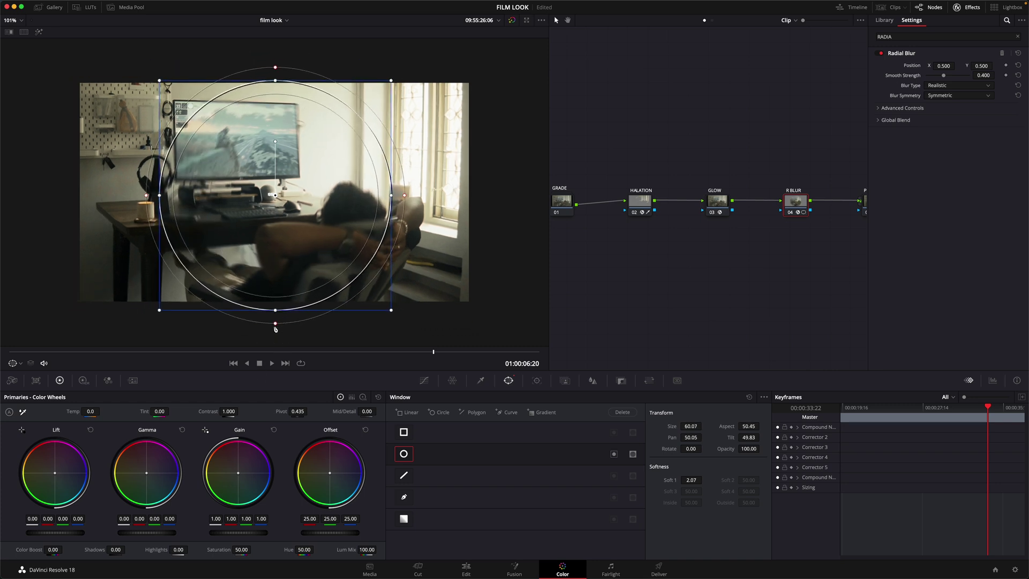
pyautogui.moveTo(275, 325); pyautogui.dragTo(273, 363)
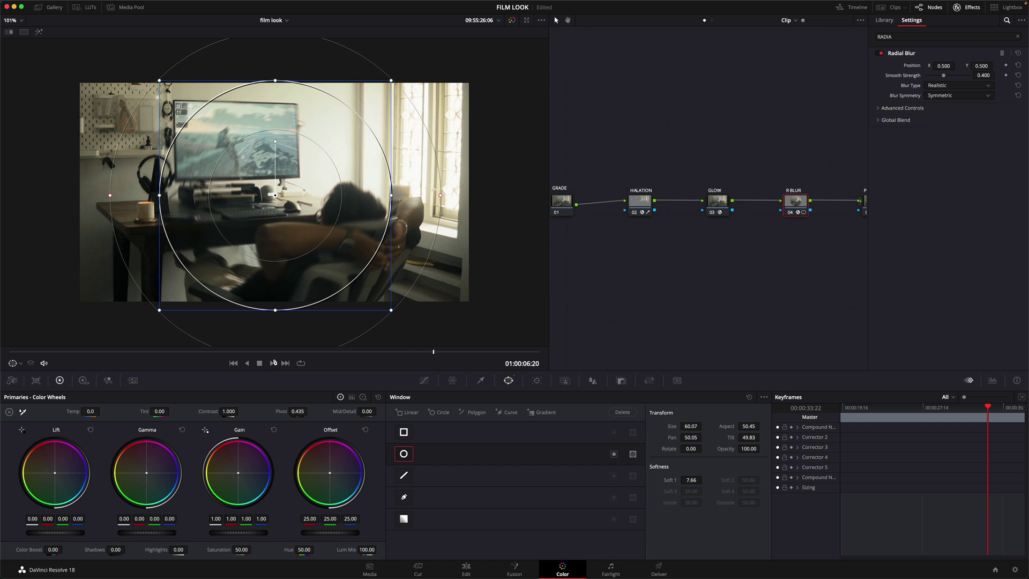
# Invert the circle window to restrict the radial blur to the frame's edges and lower its Smooth Strength to about 0.303
pyautogui.click(614, 454)
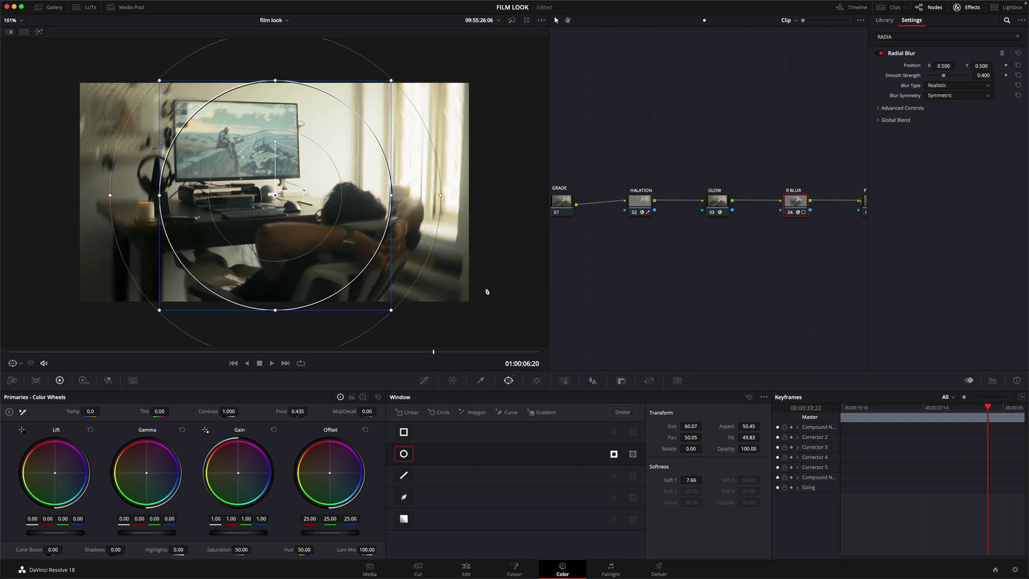
pyautogui.scroll(3, 414, 239)
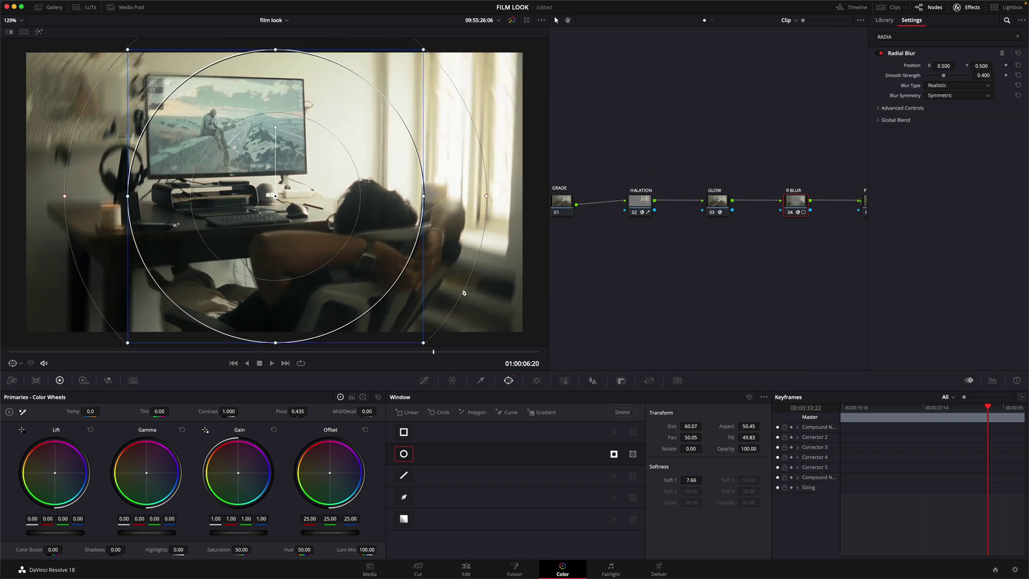
pyautogui.click(424, 381)
pyautogui.scroll(-2, 388, 179)
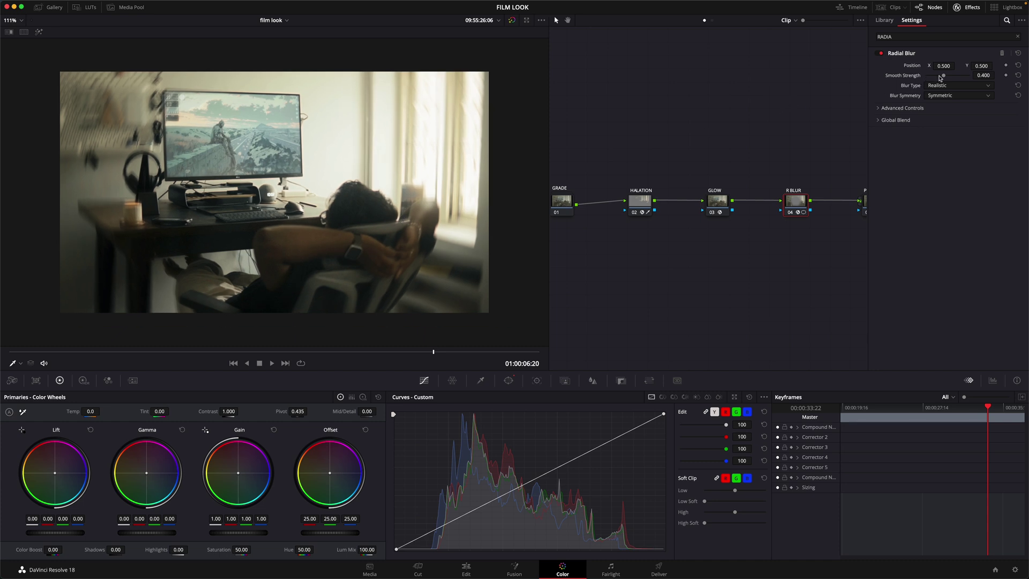
pyautogui.moveTo(942, 76); pyautogui.dragTo(939, 77)
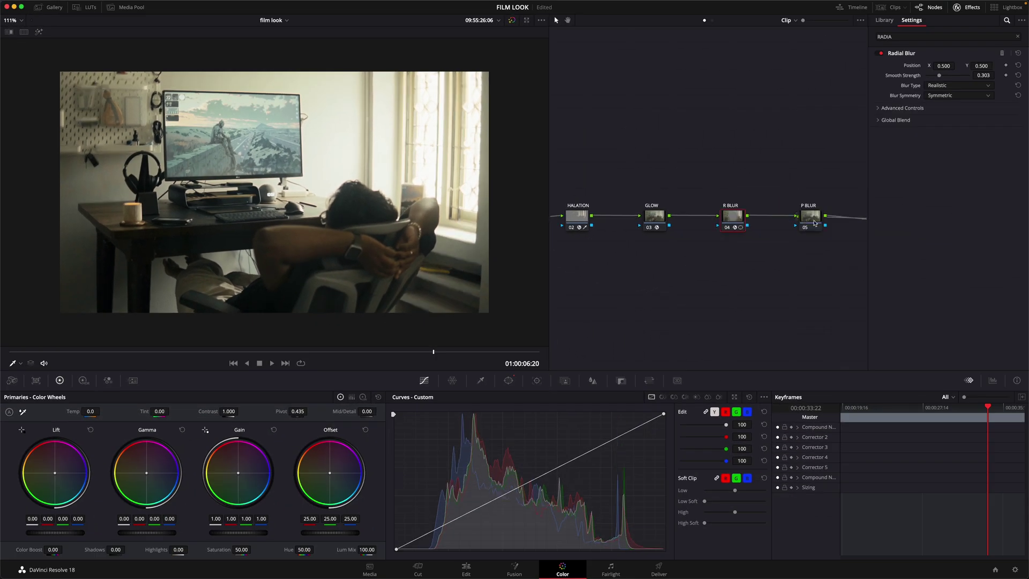
# Find the Prism Blur effect in the library and apply it to the P BLUR node
pyautogui.click(814, 223)
pyautogui.click(1018, 36)
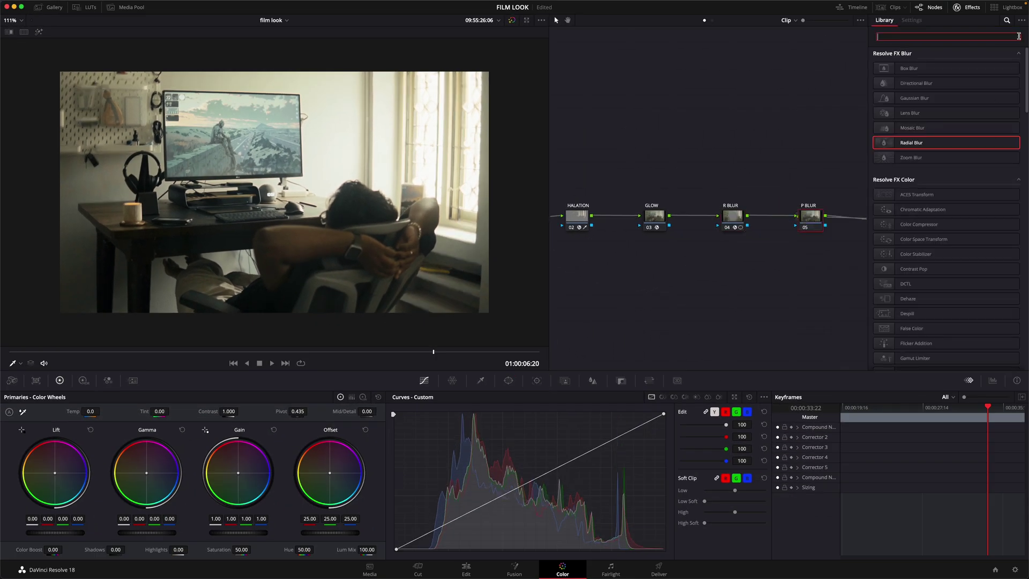
pyautogui.write('PRISM')
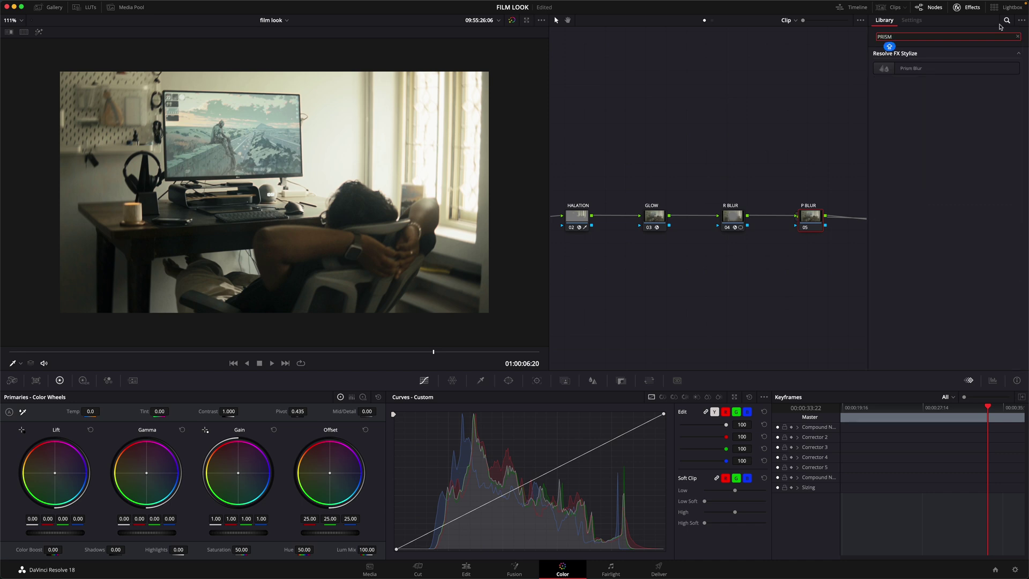
pyautogui.moveTo(927, 68); pyautogui.dragTo(814, 220)
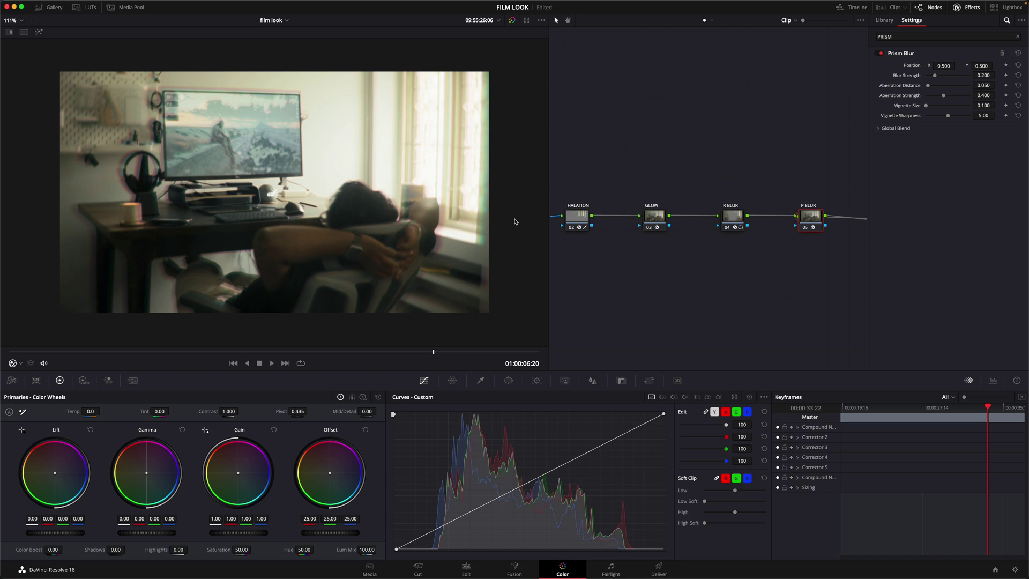
# Try moving the Prism Blur center toward the image's lower-right corner and back, and reset its position to the default 0.500, 0.500
pyautogui.moveTo(275, 194); pyautogui.dragTo(470, 255)
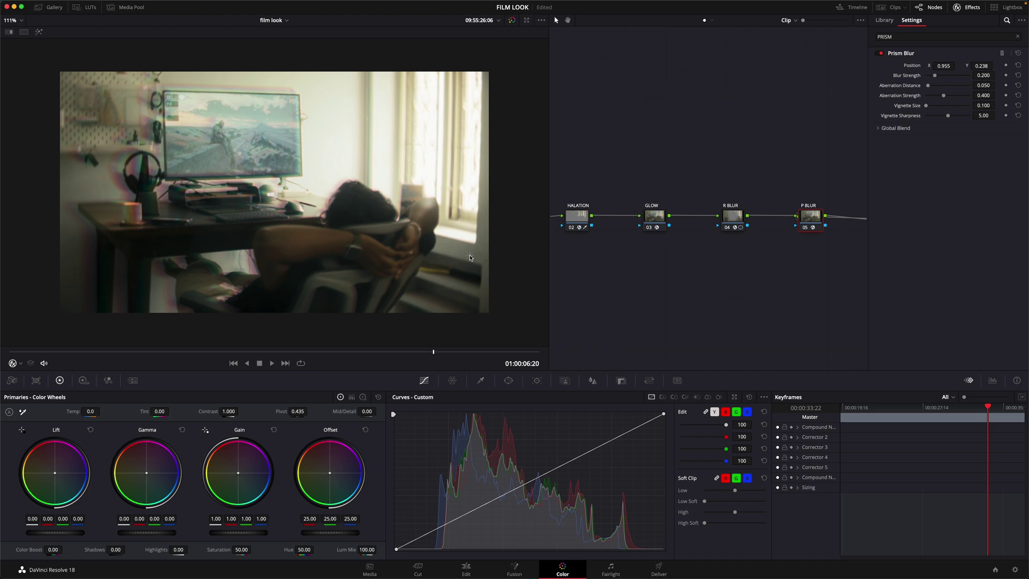
pyautogui.moveTo(470, 258); pyautogui.dragTo(291, 196)
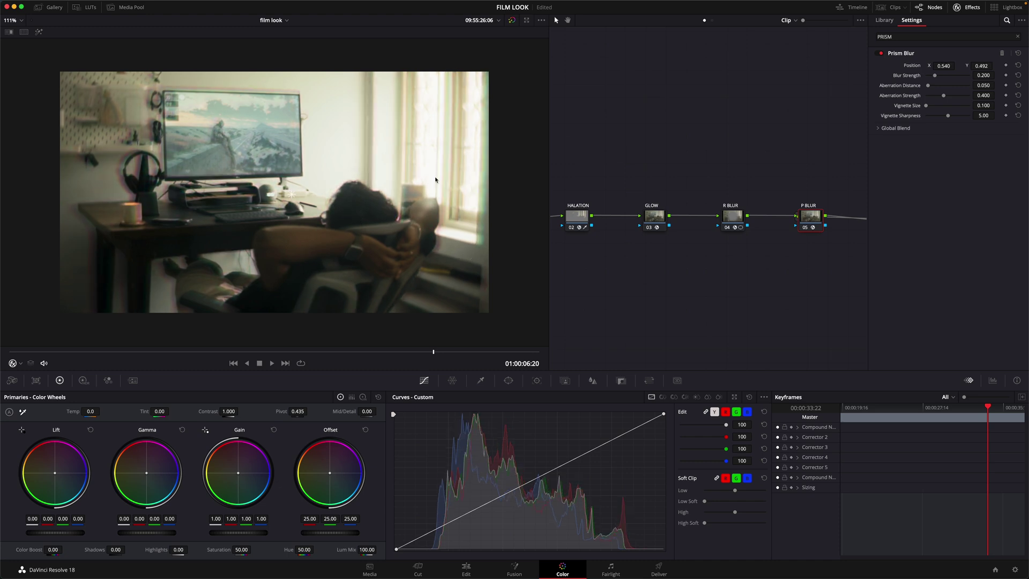
pyautogui.click(1018, 66)
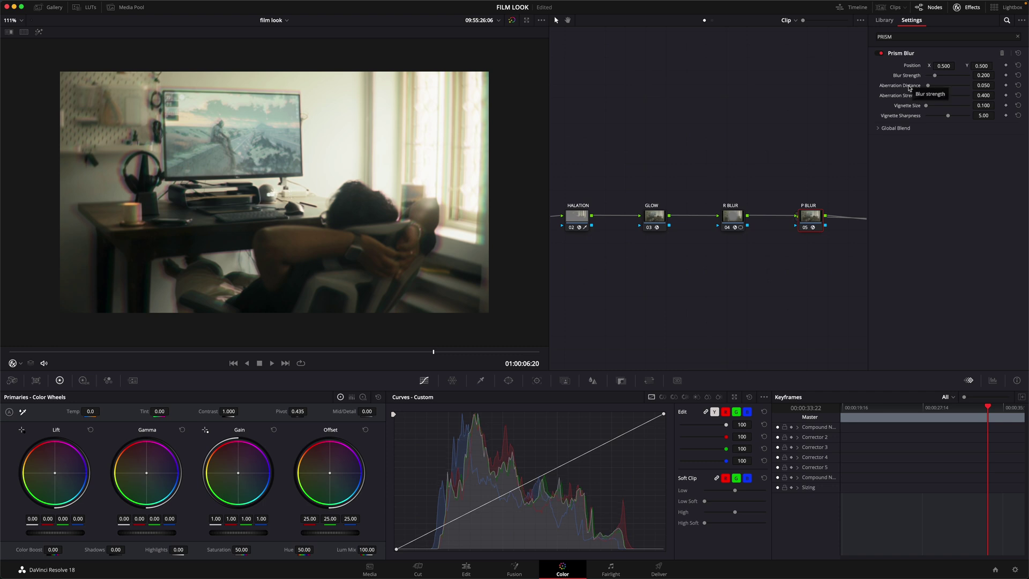
# Lower the Prism Blur's Blur Strength to about 0.147 and its Aberration Strength to about 0.202
pyautogui.moveTo(934, 78); pyautogui.dragTo(936, 99)
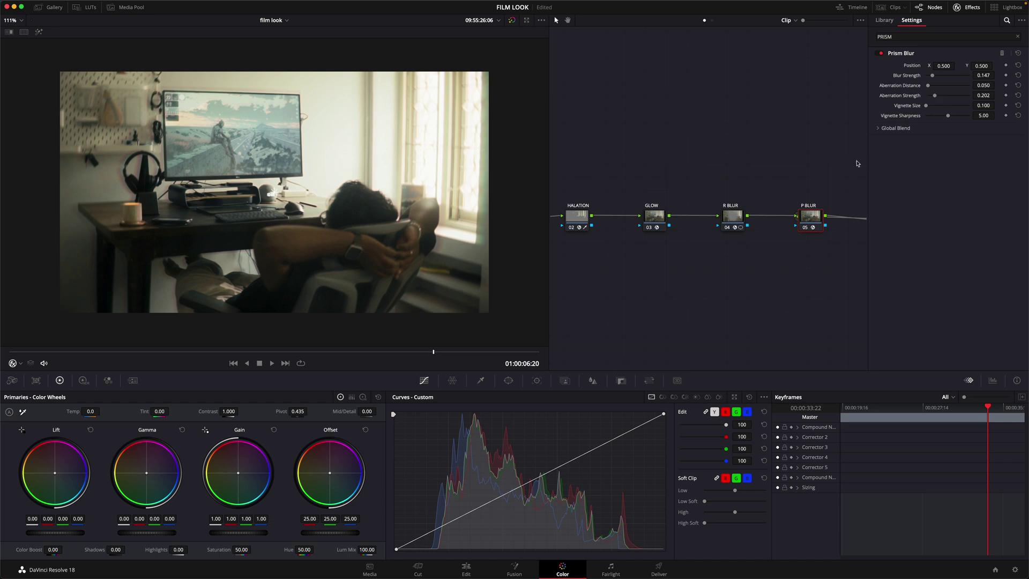
# Add a circle window to the P BLUR node, enlarged around the frame's center to size about 63, aspect about 46 and softness about 7.1
pyautogui.click(509, 380)
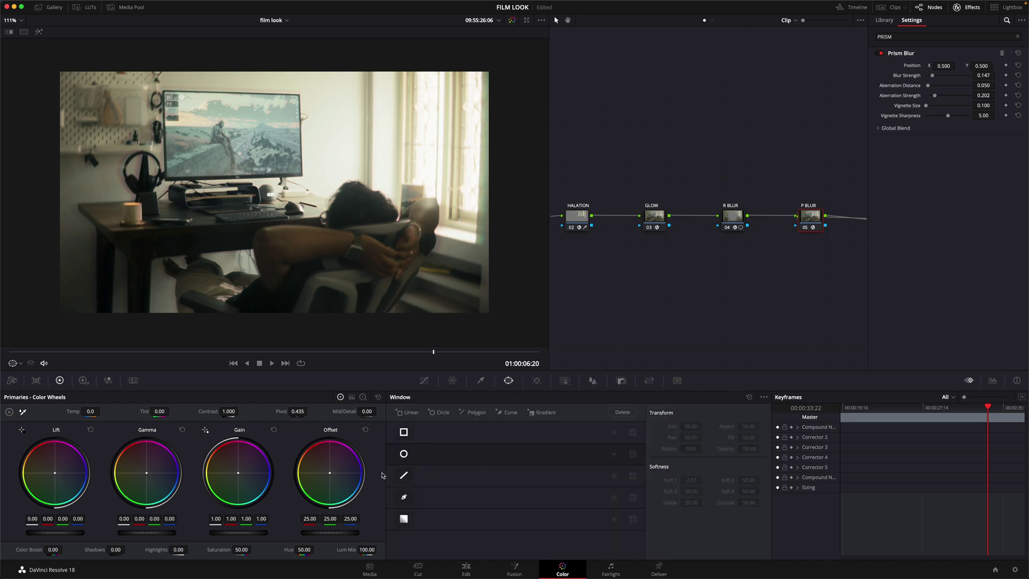
pyautogui.click(405, 454)
pyautogui.scroll(-2, 279, 269)
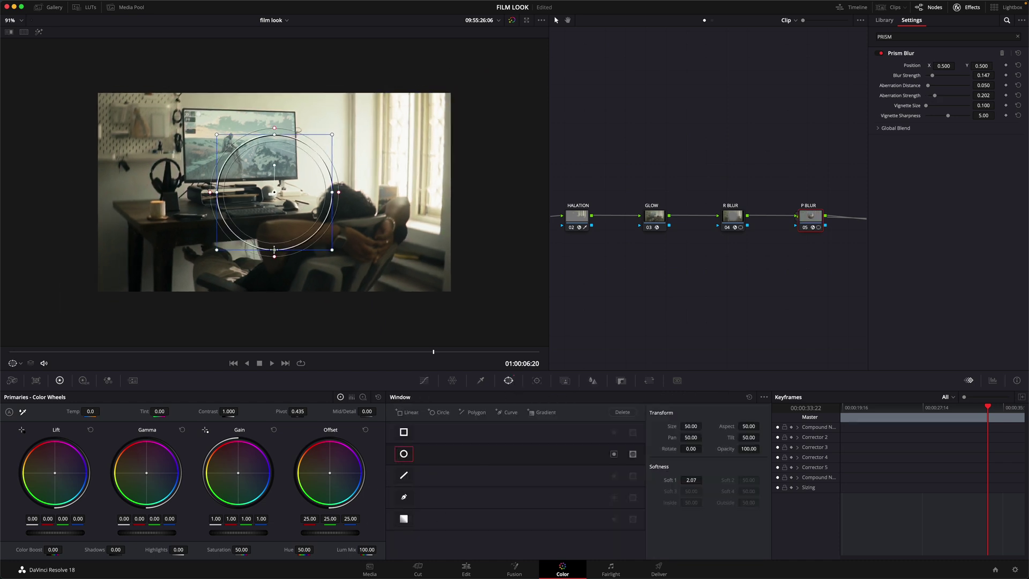
pyautogui.moveTo(274, 250); pyautogui.dragTo(277, 347)
pyautogui.scroll(-1, 276, 322)
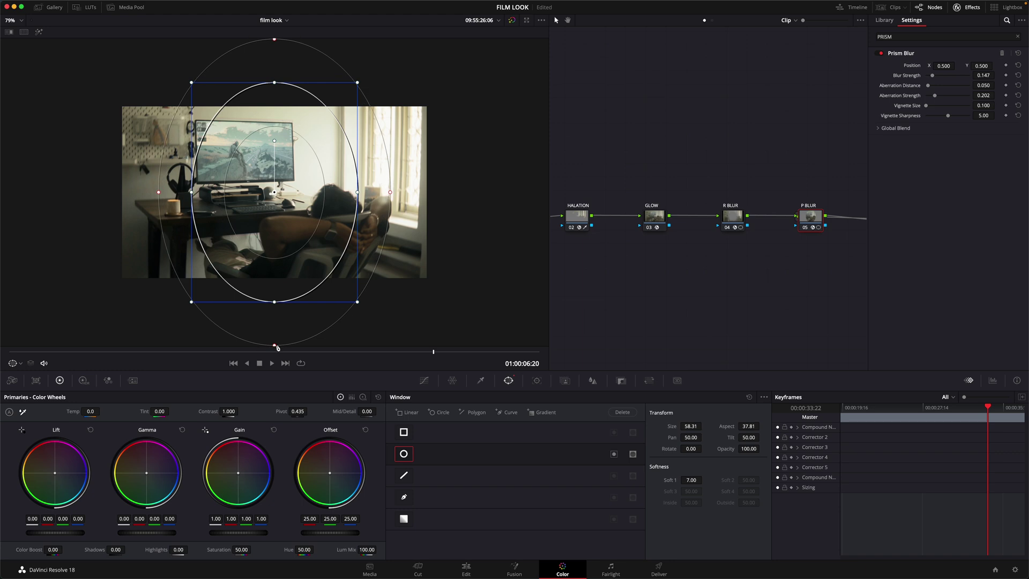
pyautogui.moveTo(357, 192); pyautogui.dragTo(379, 195)
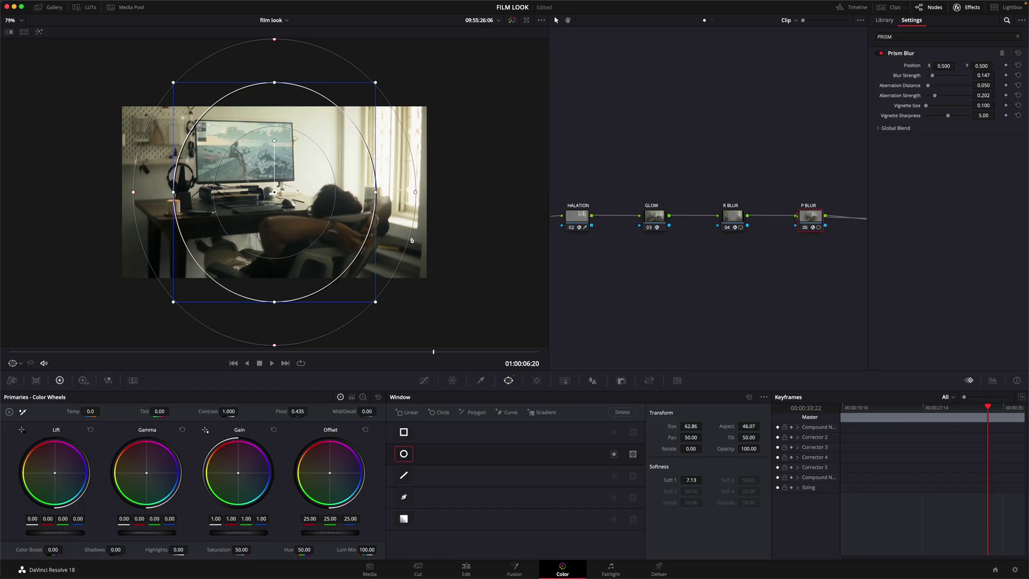
pyautogui.scroll(2, 412, 240)
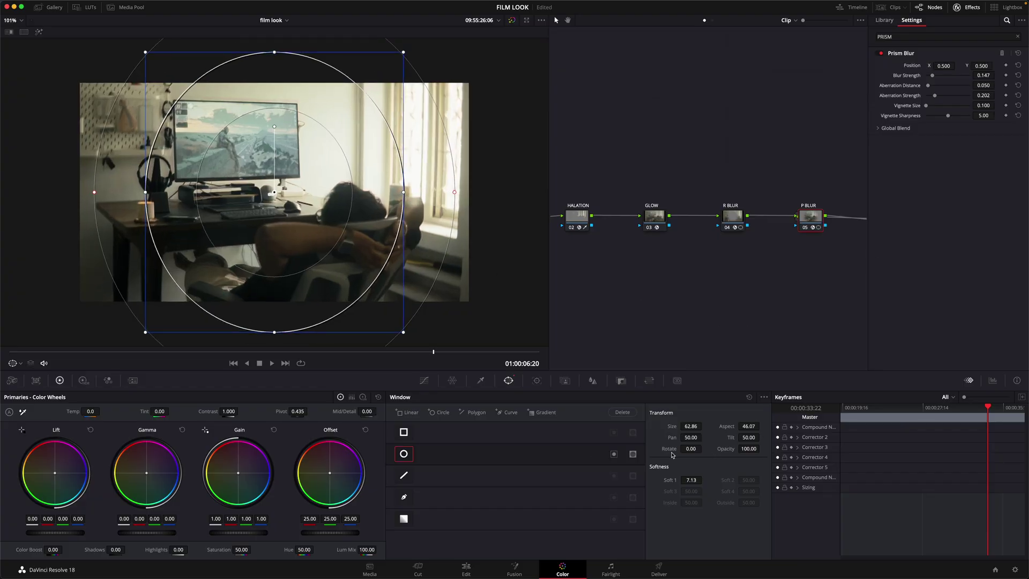
# Invert the P BLUR node's circle window to keep the prism blur at the edges and compare the shot with the node off and on
pyautogui.click(614, 455)
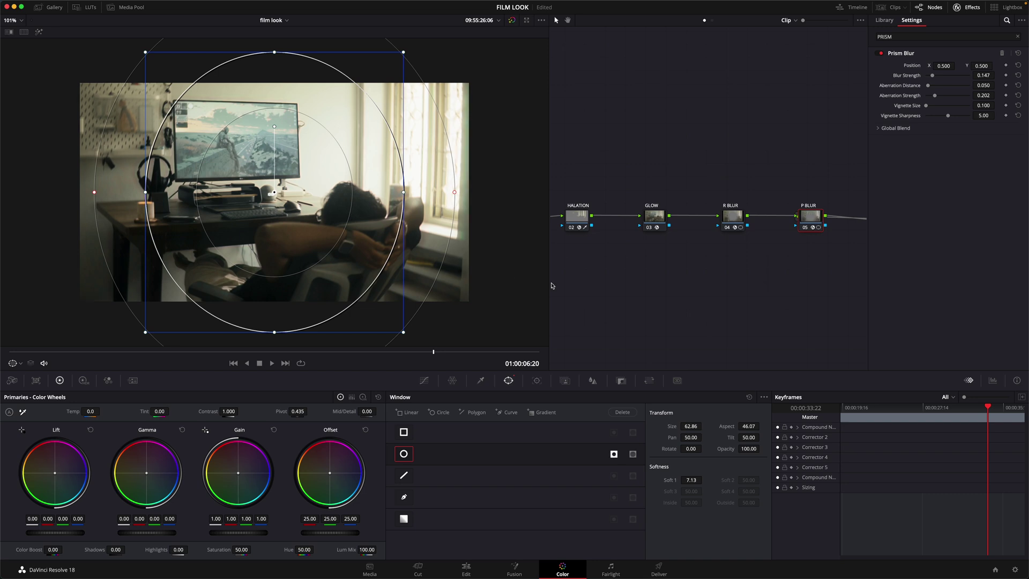
pyautogui.click(424, 380)
pyautogui.hotkey('ctrl', 'd')
pyautogui.hotkey('ctrl', 'd')
pyautogui.hotkey('ctrl', 'd')
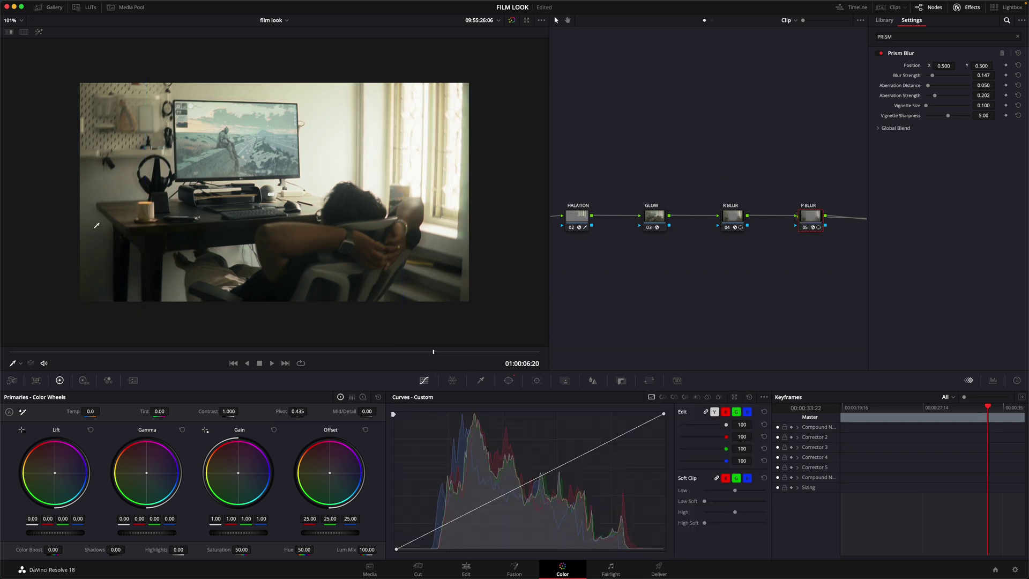